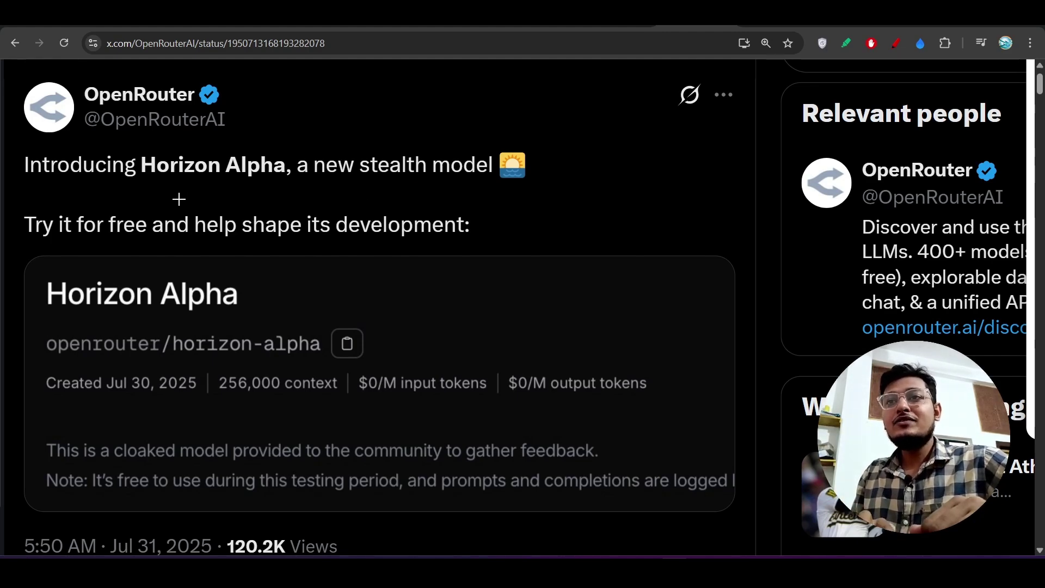
Red-underline the Horizon Alpha name, post date, 256,000 context and free input/output prices.
drag(102, 192, 286, 191)
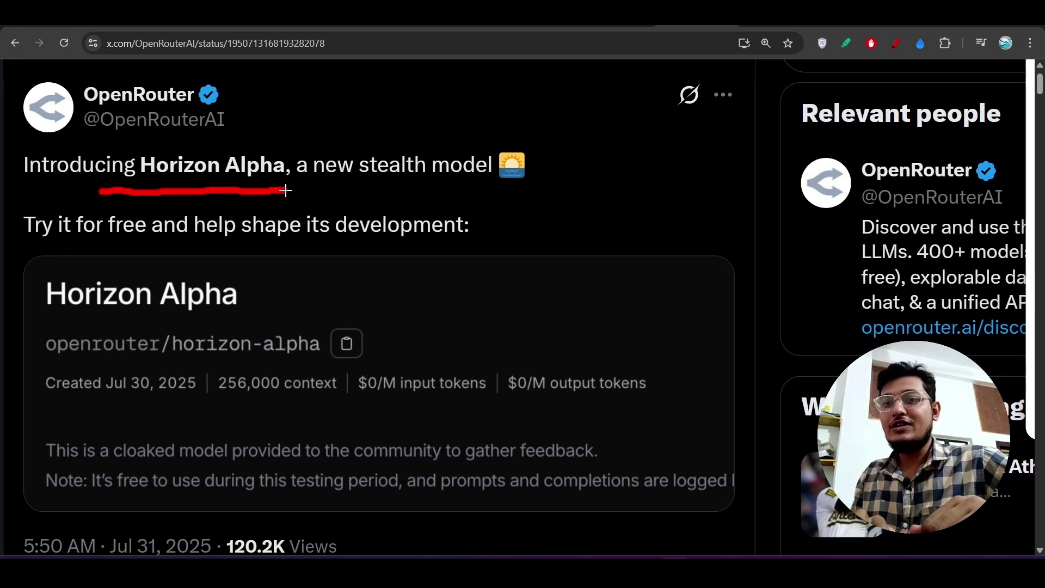
drag(203, 426, 200, 513)
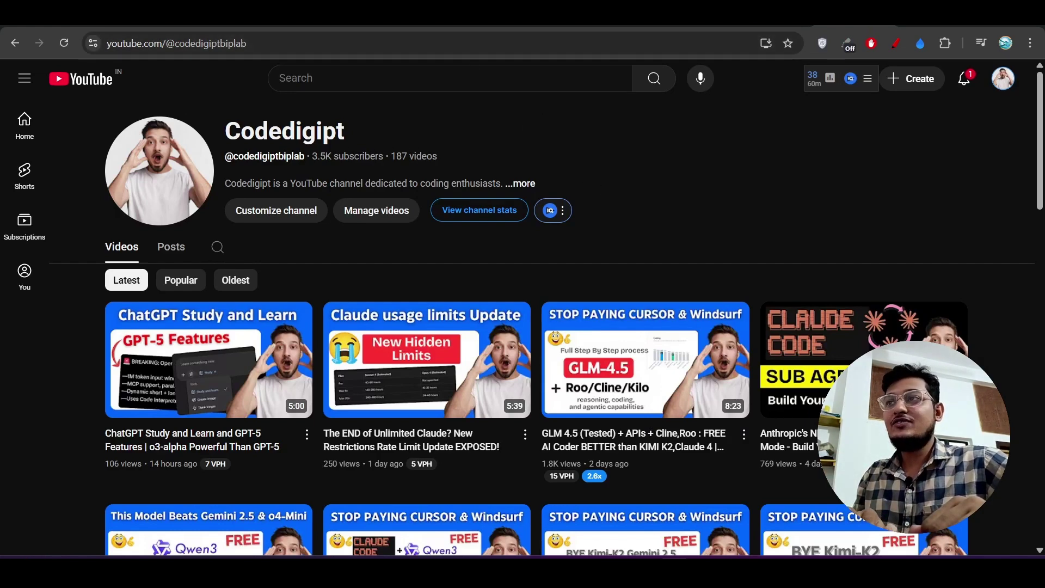
key(ctrl+Tab)
scroll(424, 301, down, 1)
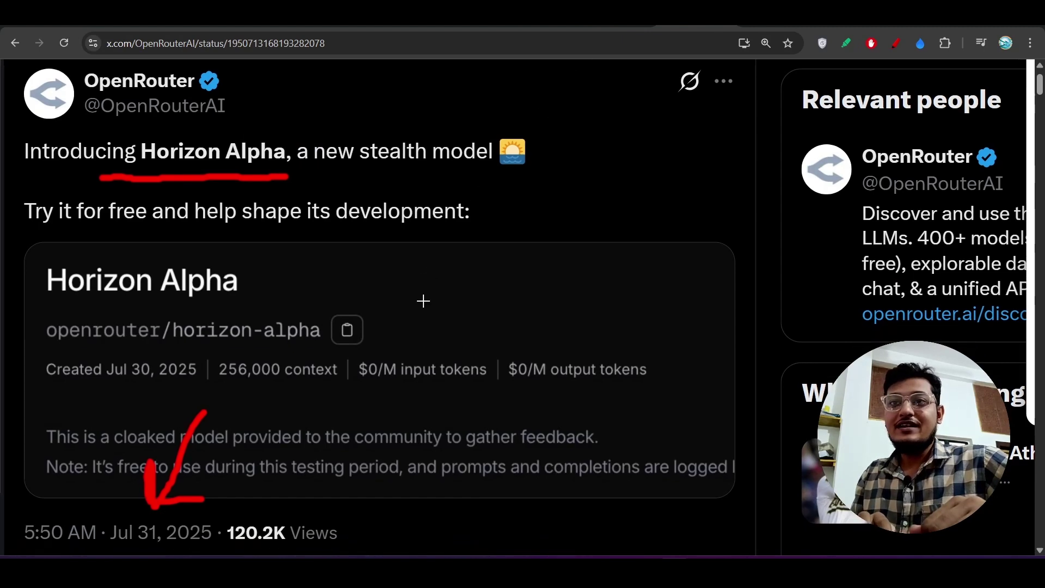
drag(124, 308, 237, 304)
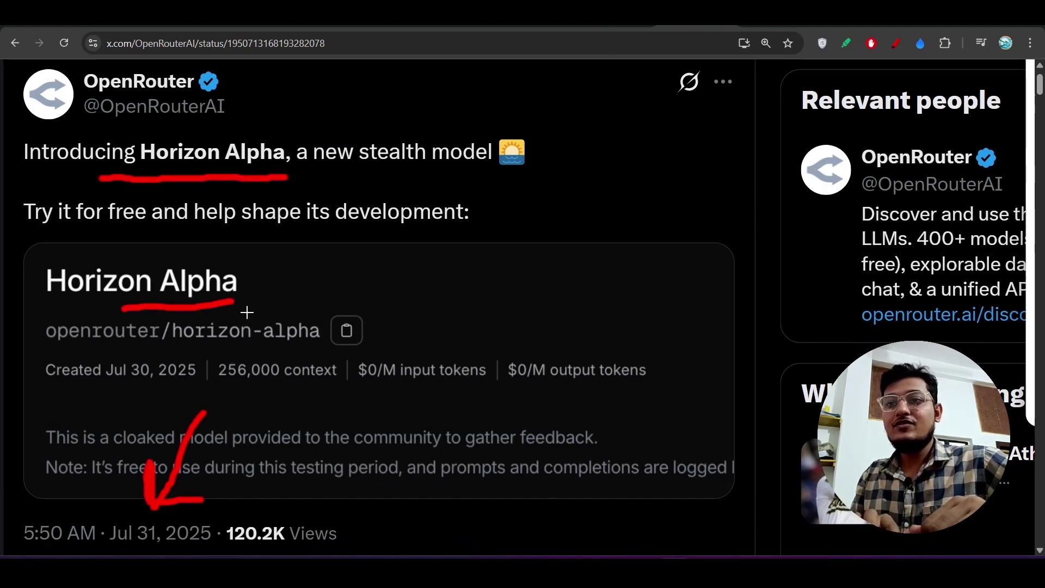
drag(220, 395, 338, 395)
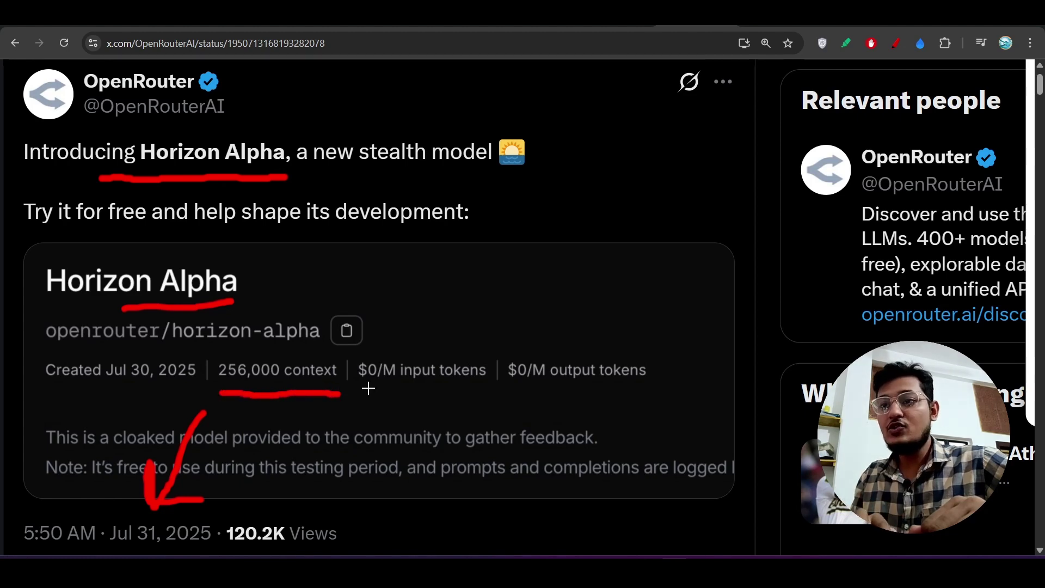
drag(370, 394, 428, 397)
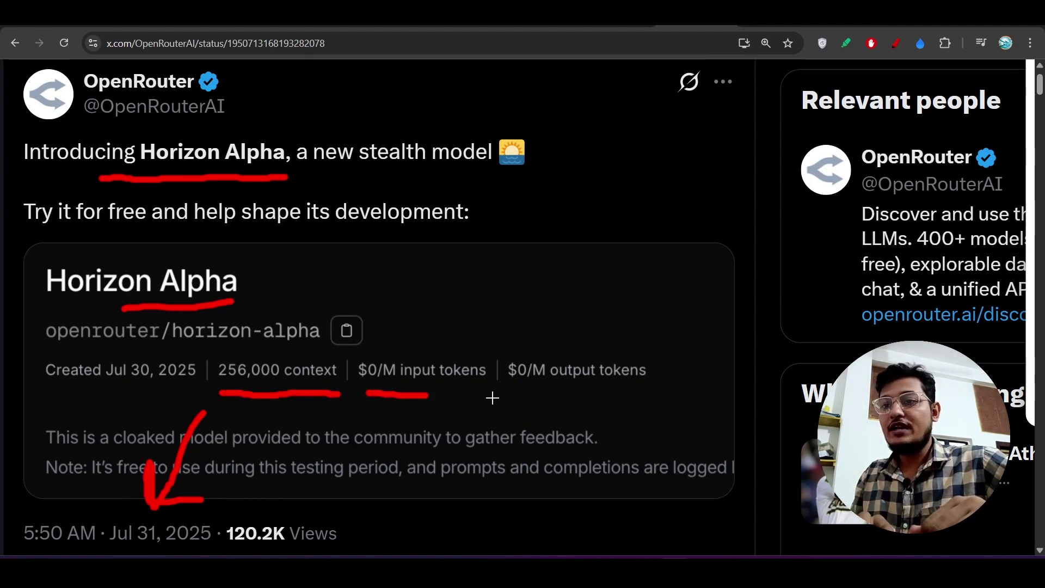
drag(526, 398, 624, 395)
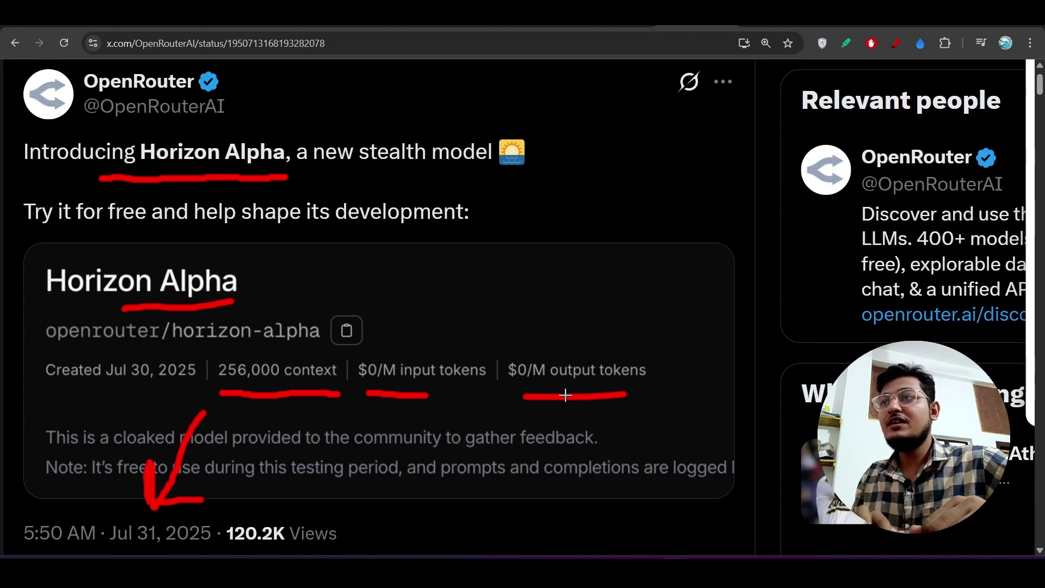
Compare the localhost DeFi Asset Defense page with the Dribbble design, ending back in VS Code.
click(545, 26)
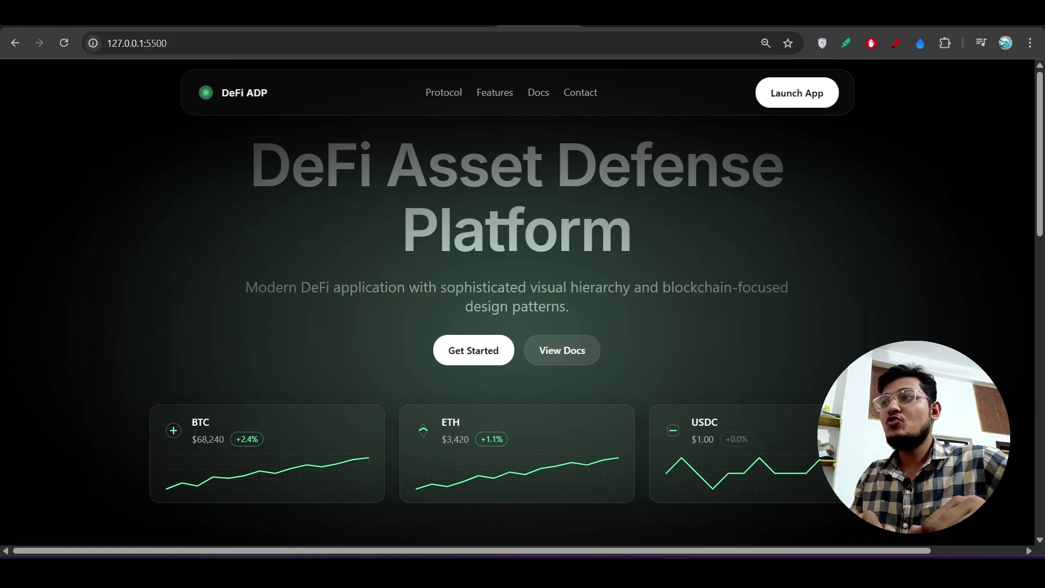
key(ctrl+Tab)
scroll(523, 270, down, 1)
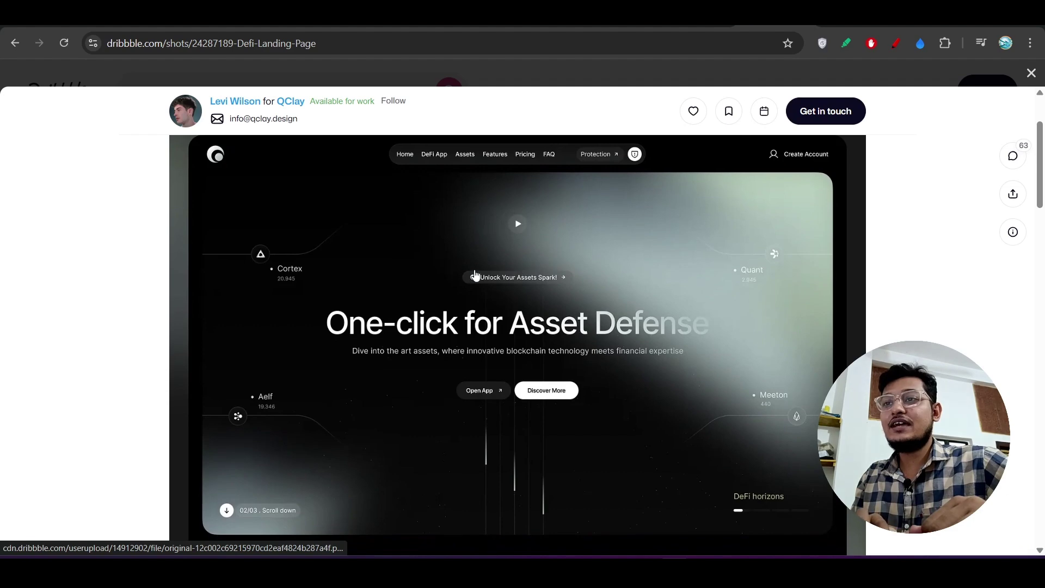
key(ctrl+Tab)
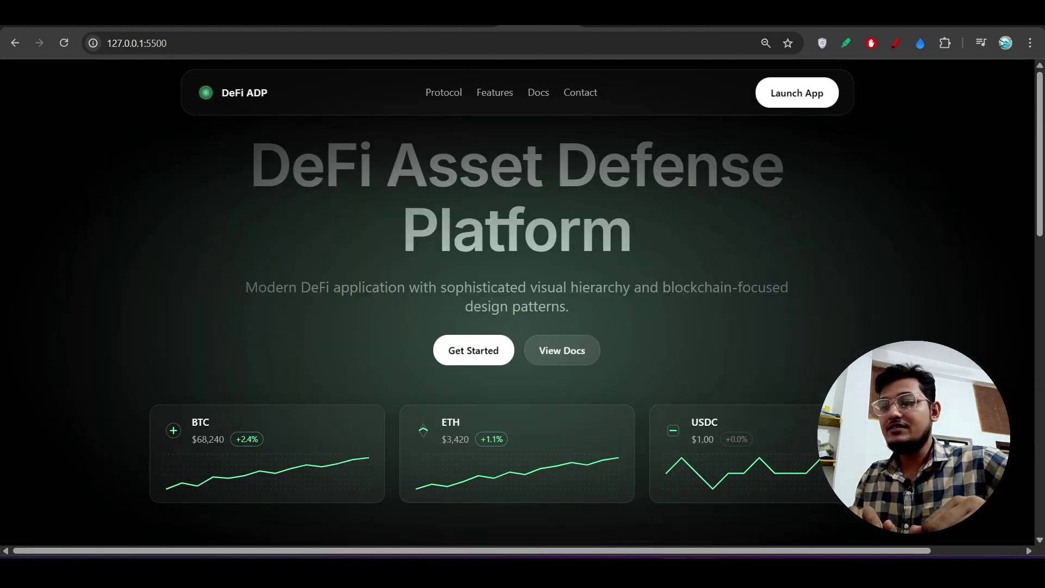
key(alt+Tab)
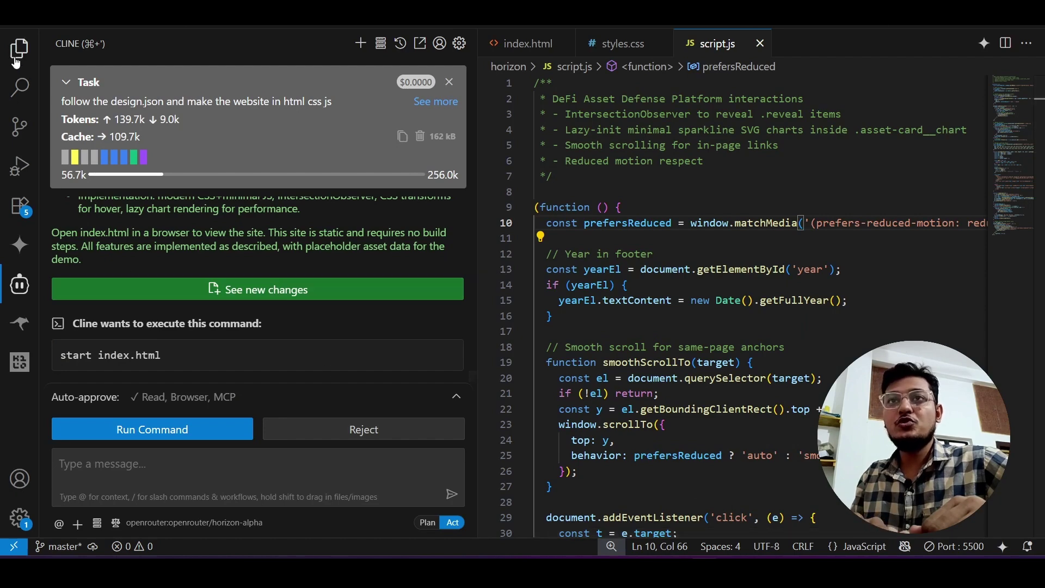
Open design.json from the Explorer, recheck the Dribbble reference in Chrome, and open Cline.
click(19, 47)
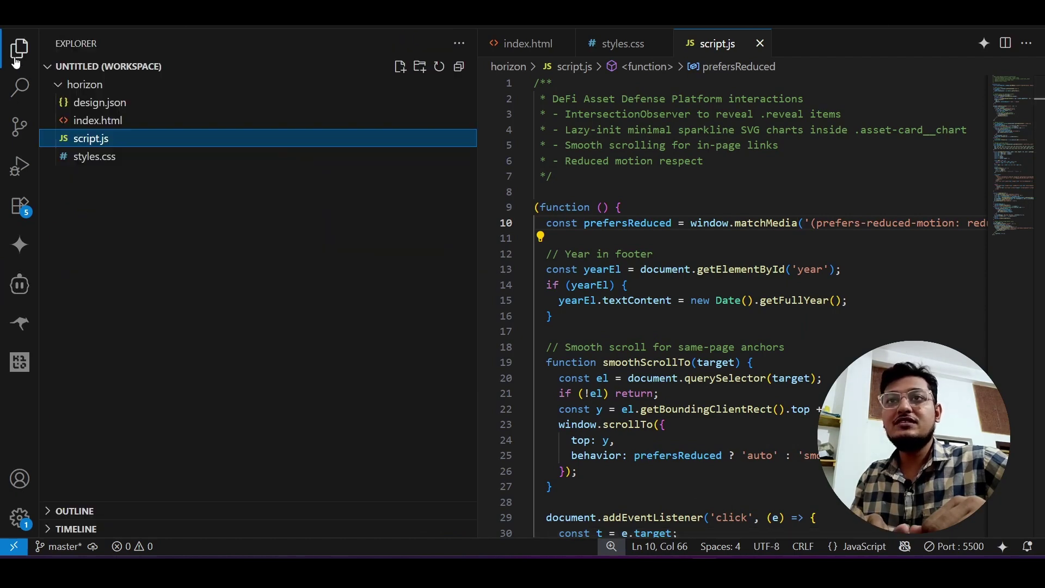
click(114, 104)
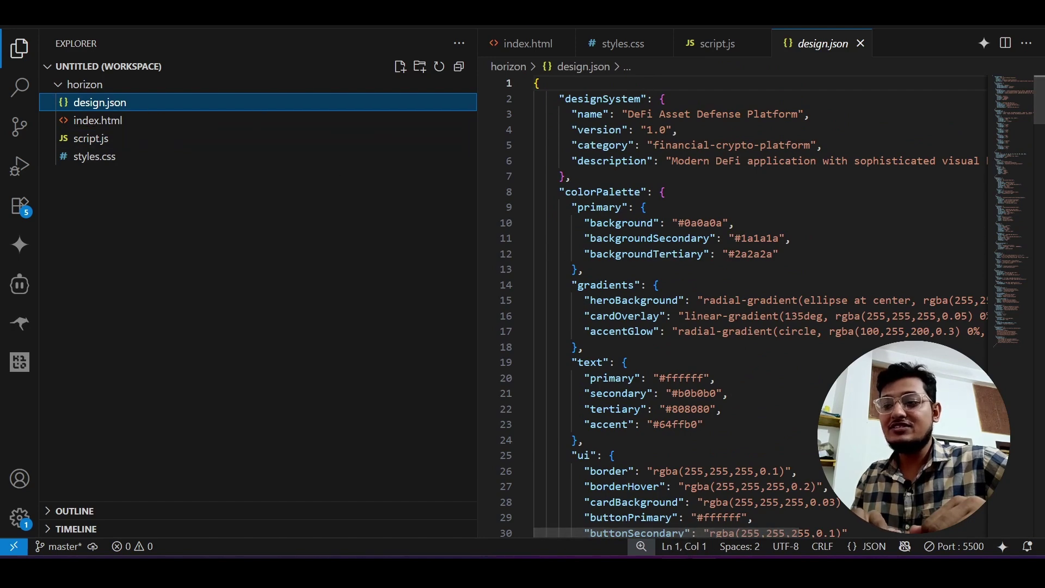
key(alt+Tab)
key(ctrl+Tab)
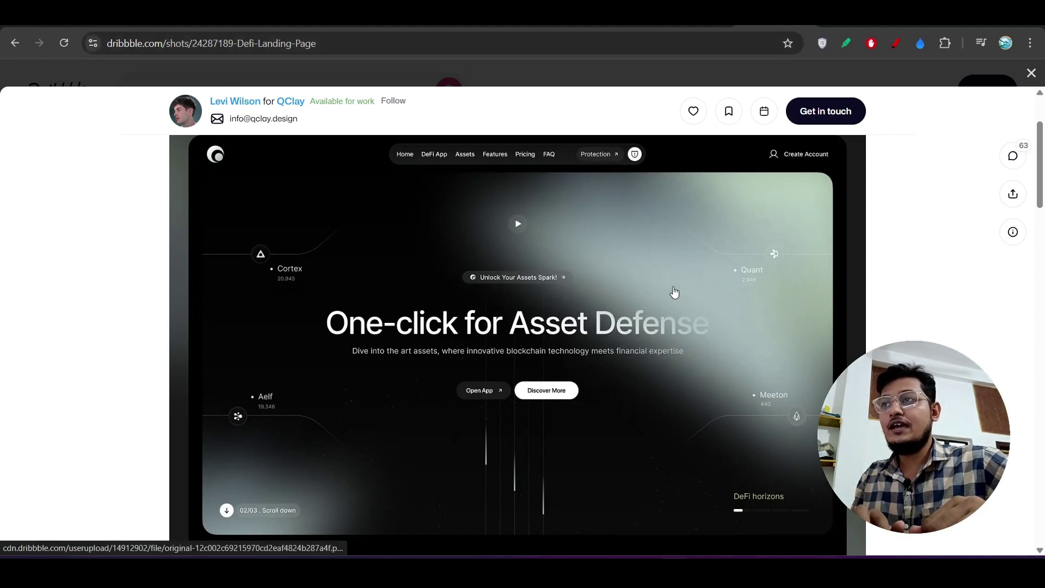
key(alt+Tab)
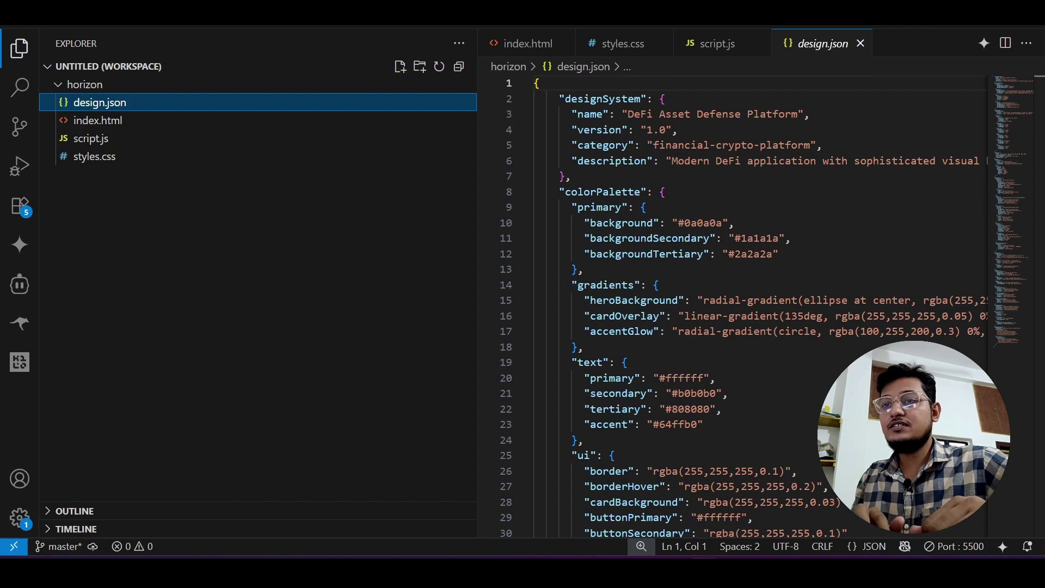
click(20, 284)
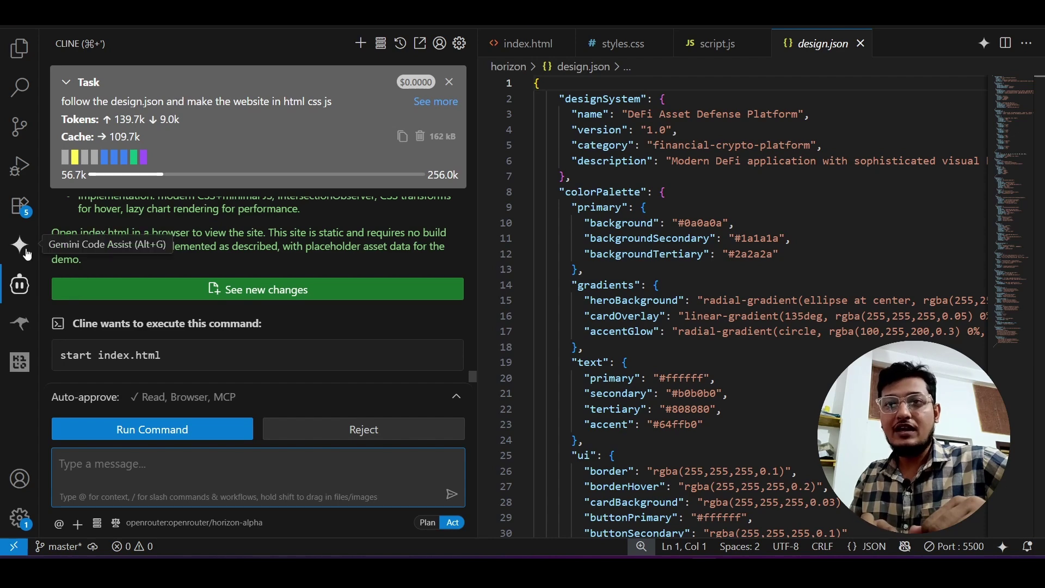
Open Cline's API configuration and confirm OpenRouter is the selected API provider.
click(19, 204)
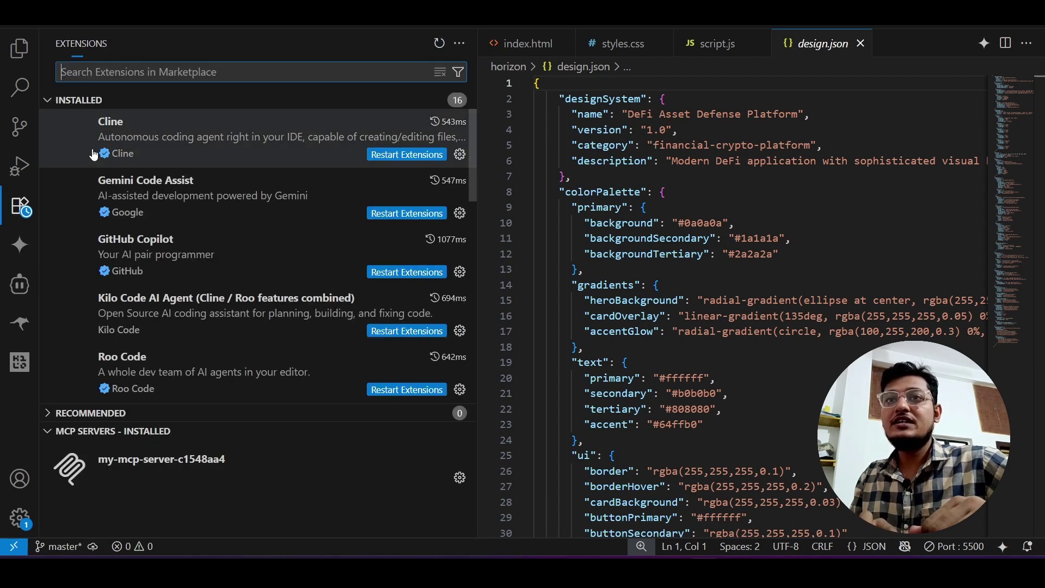
click(21, 284)
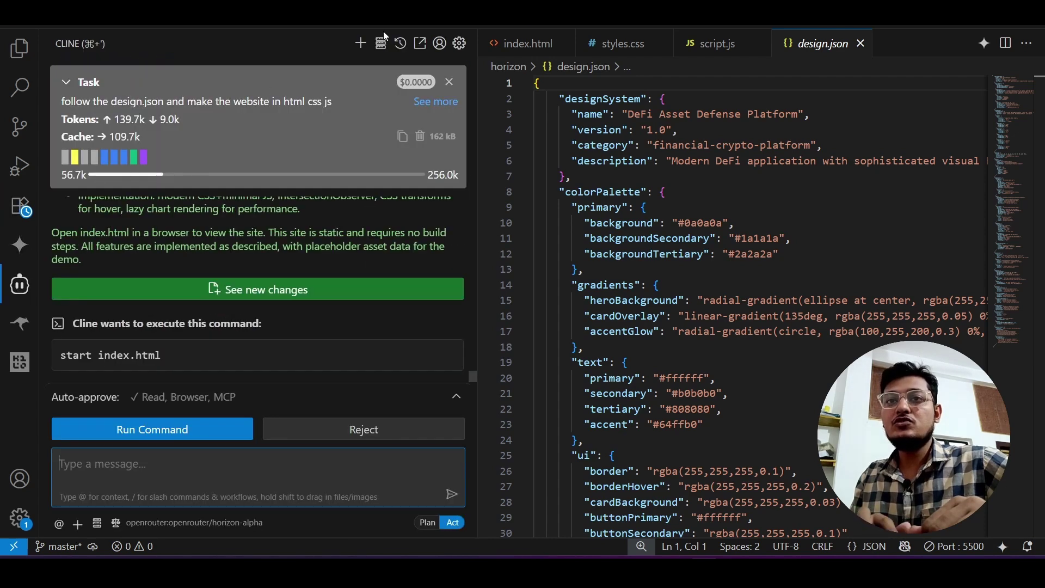
click(460, 43)
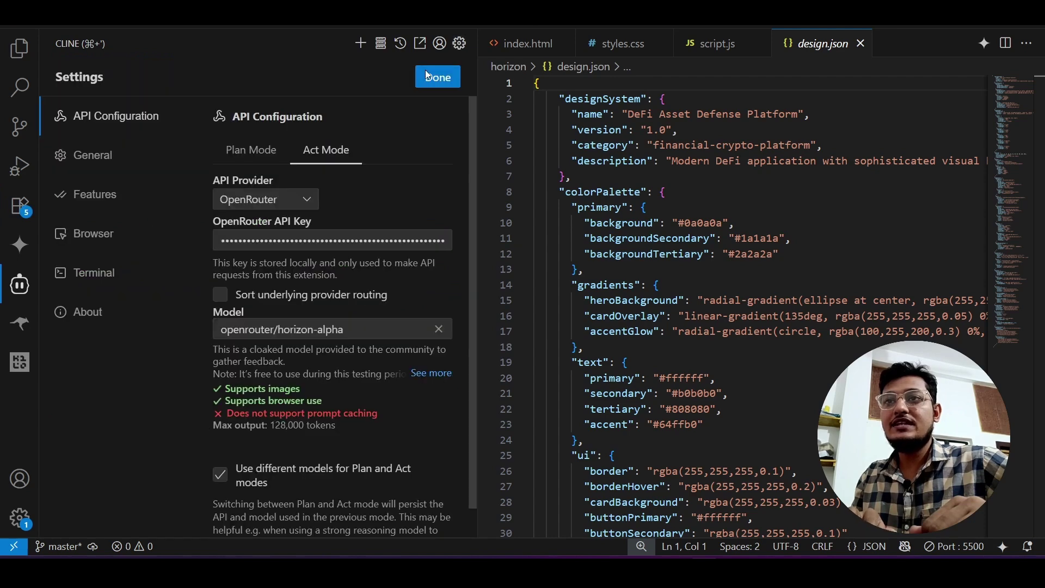
click(268, 202)
click(366, 196)
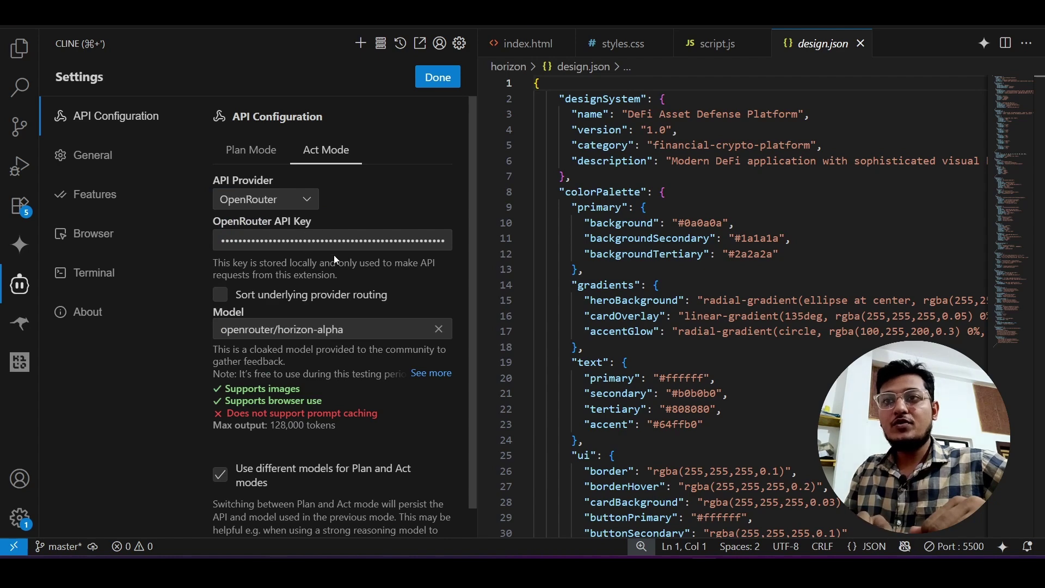
Confirm the horizon-alpha model, highlighting its image and browser-use support, and close settings.
click(265, 330)
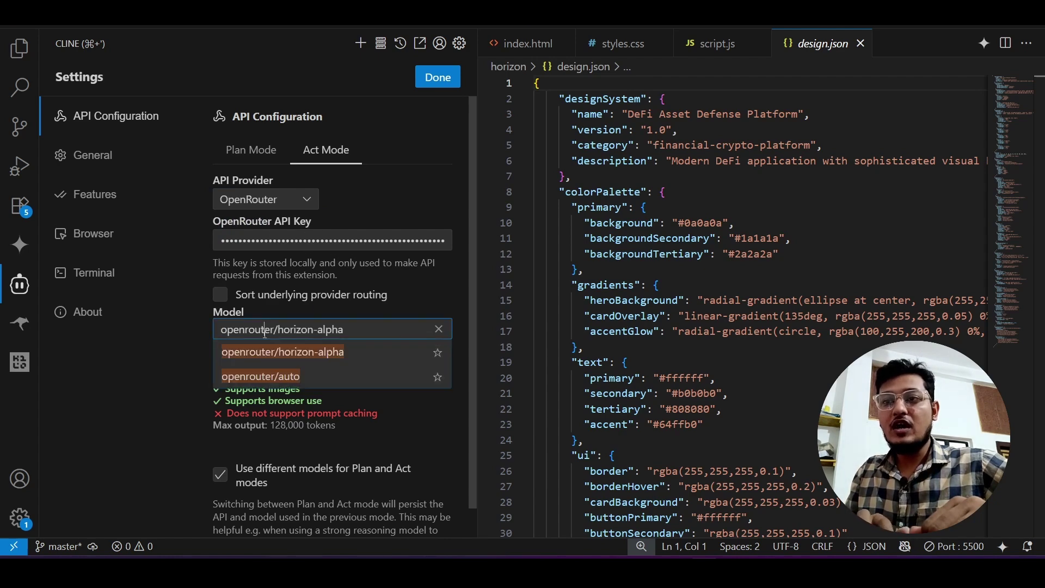
click(179, 376)
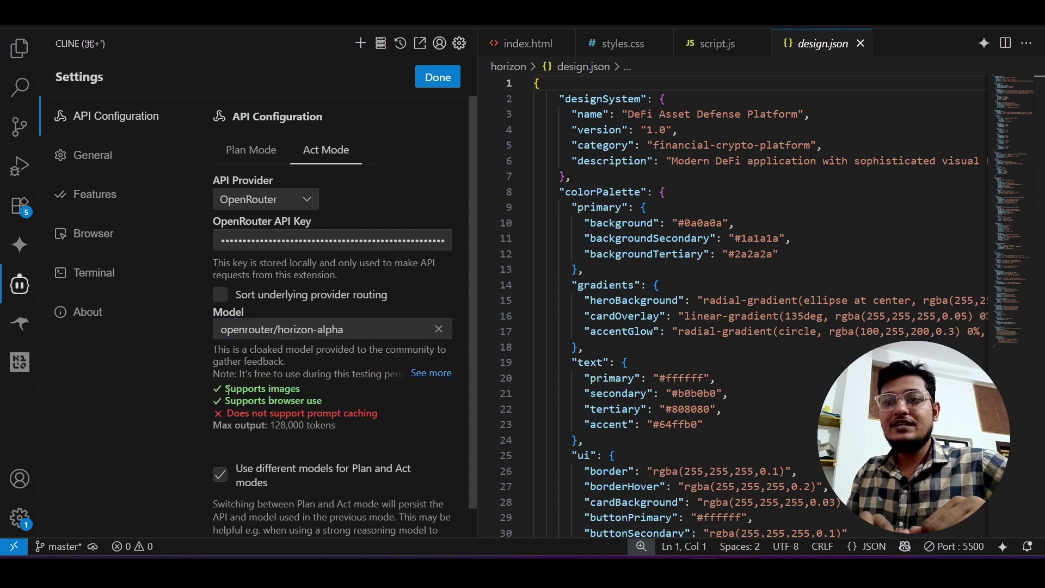
drag(226, 390, 290, 389)
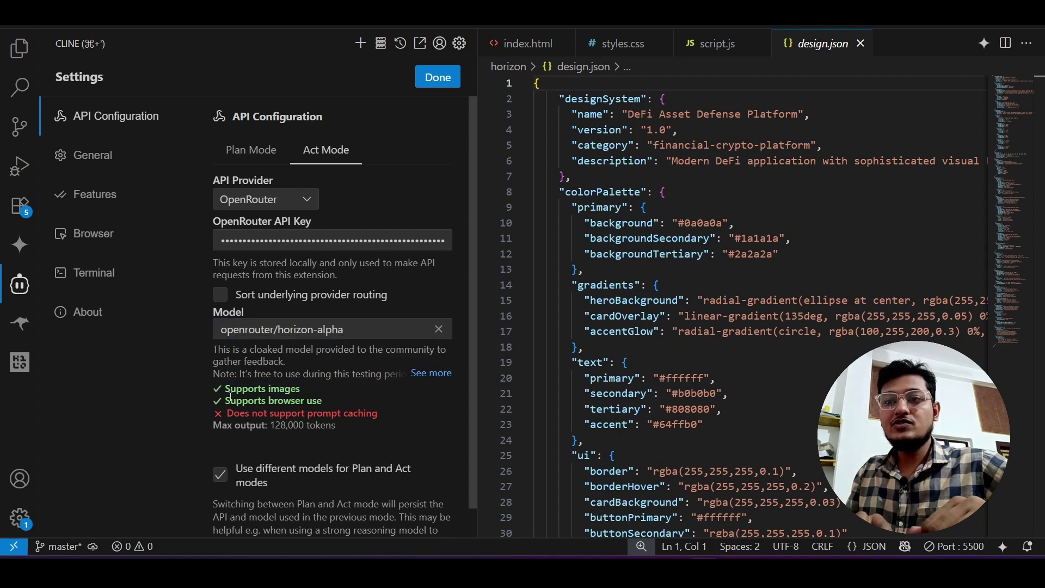
drag(227, 401, 324, 400)
click(322, 400)
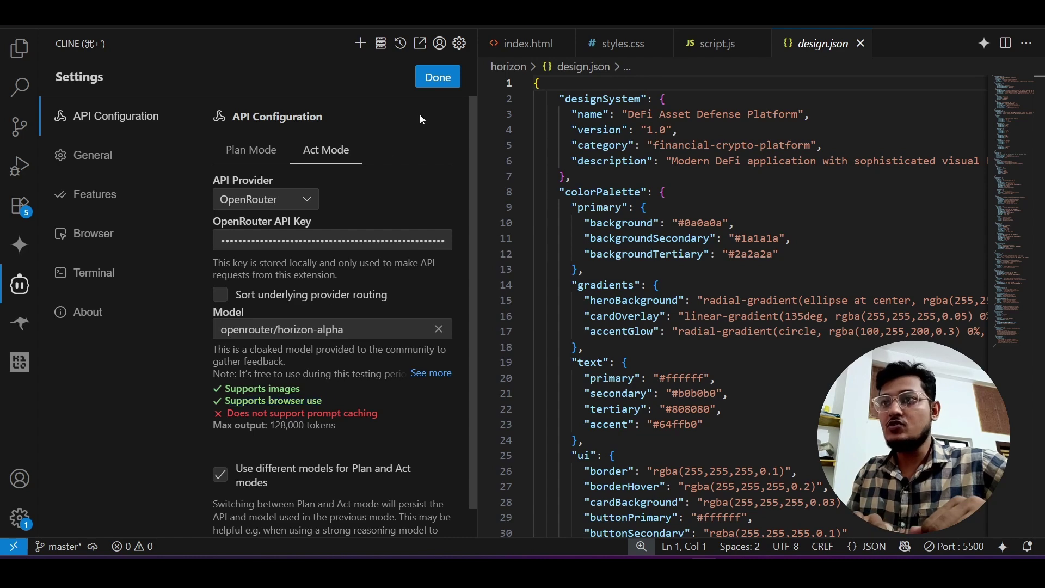
click(430, 81)
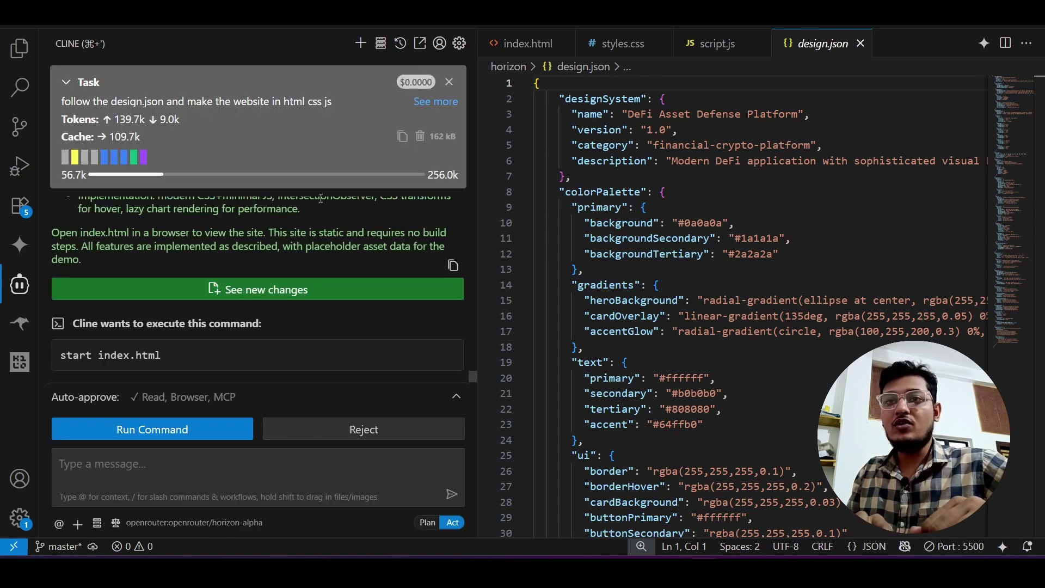
scroll(289, 248, up, 5)
scroll(289, 248, up, 5)
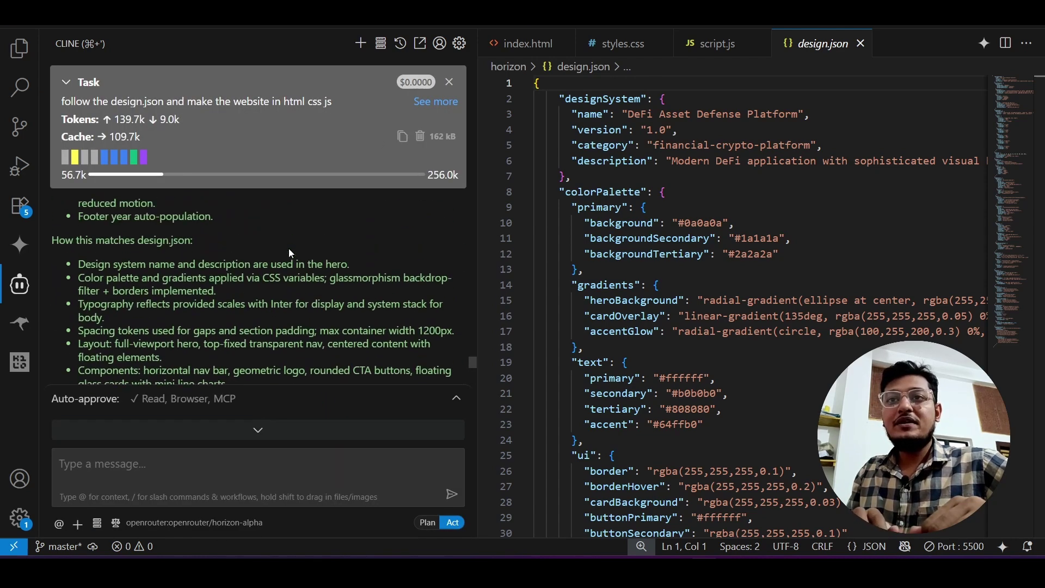
scroll(288, 248, up, 5)
scroll(288, 249, up, 5)
scroll(288, 249, up, 5)
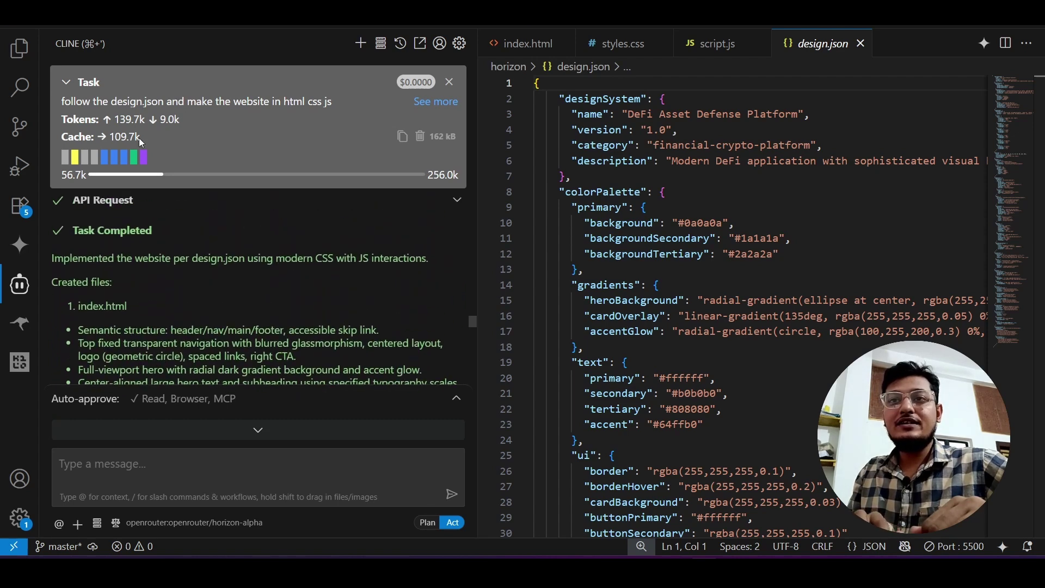
Toggle the Explorer file list and return to the Cline conversation.
click(18, 49)
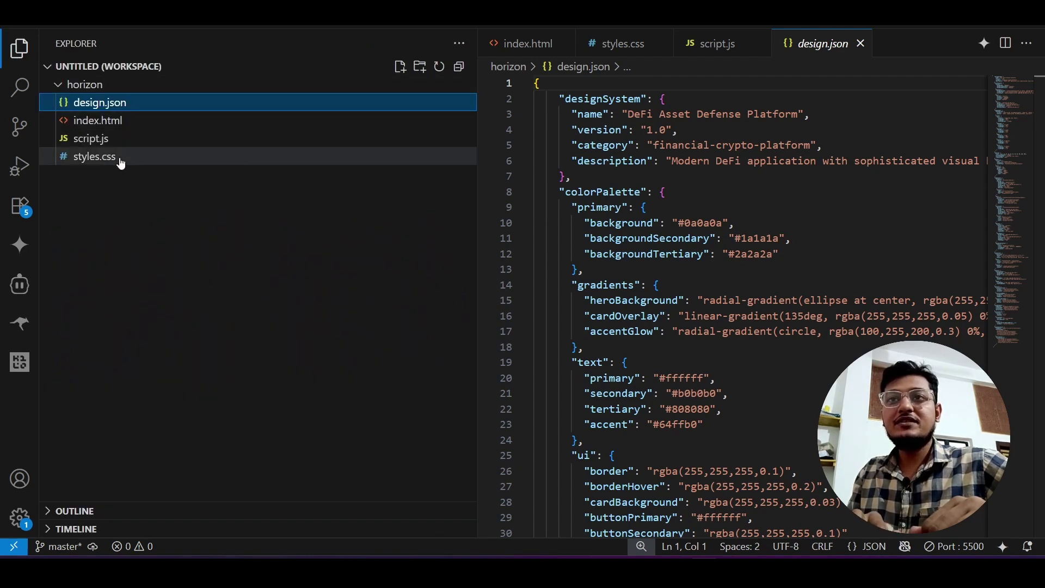
click(19, 50)
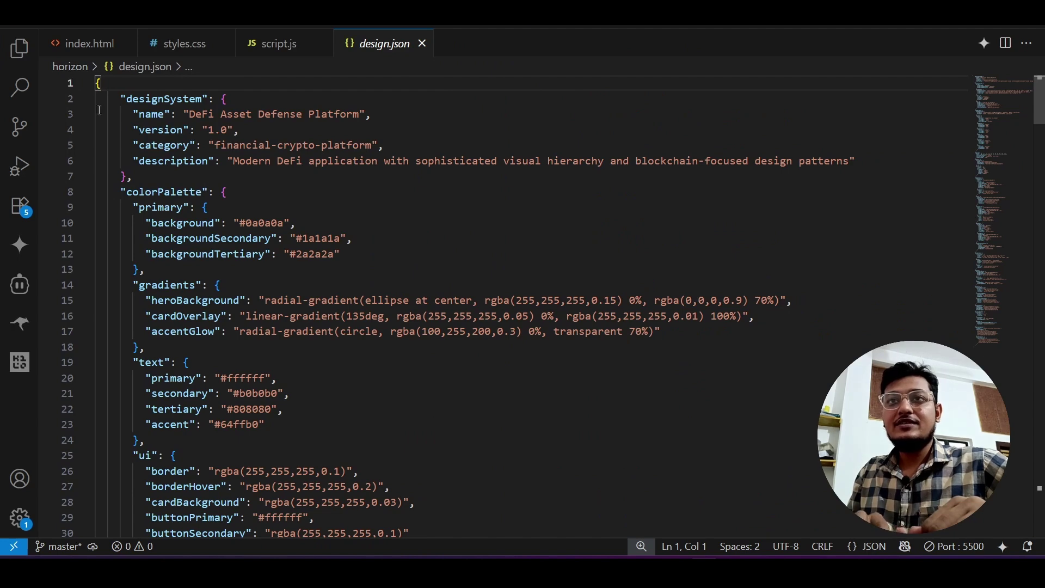
click(19, 49)
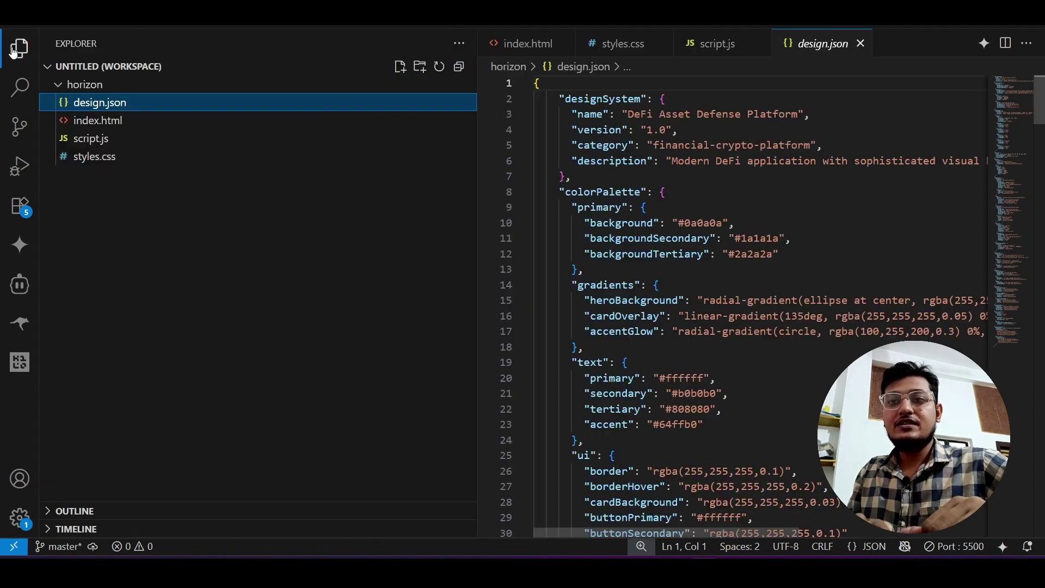
click(19, 285)
scroll(209, 264, up, 3)
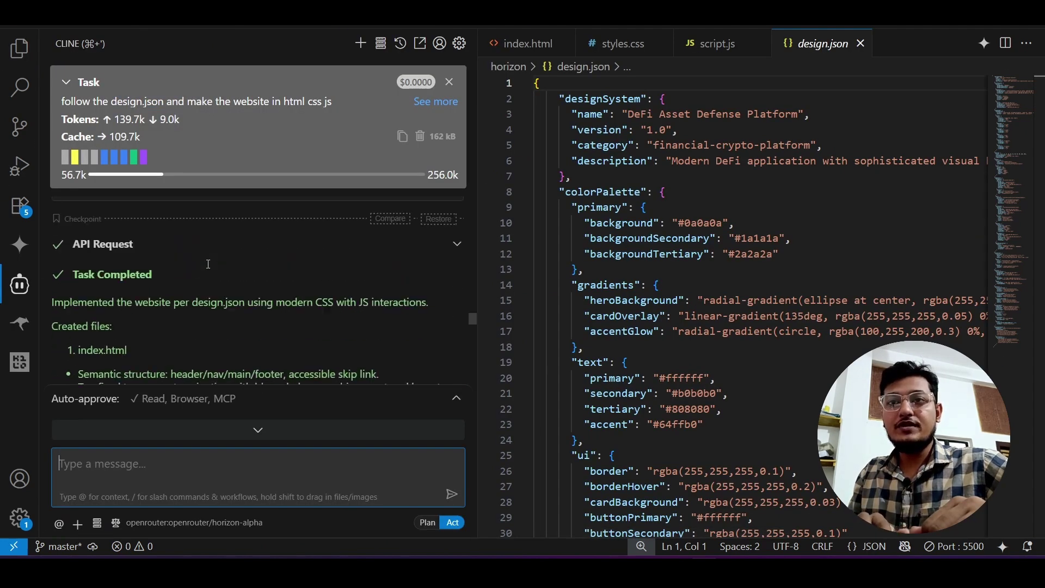
scroll(208, 264, down, 2)
Highlight the index.html part of Cline's Task Completed summary, then go back to Chrome.
drag(72, 289, 198, 327)
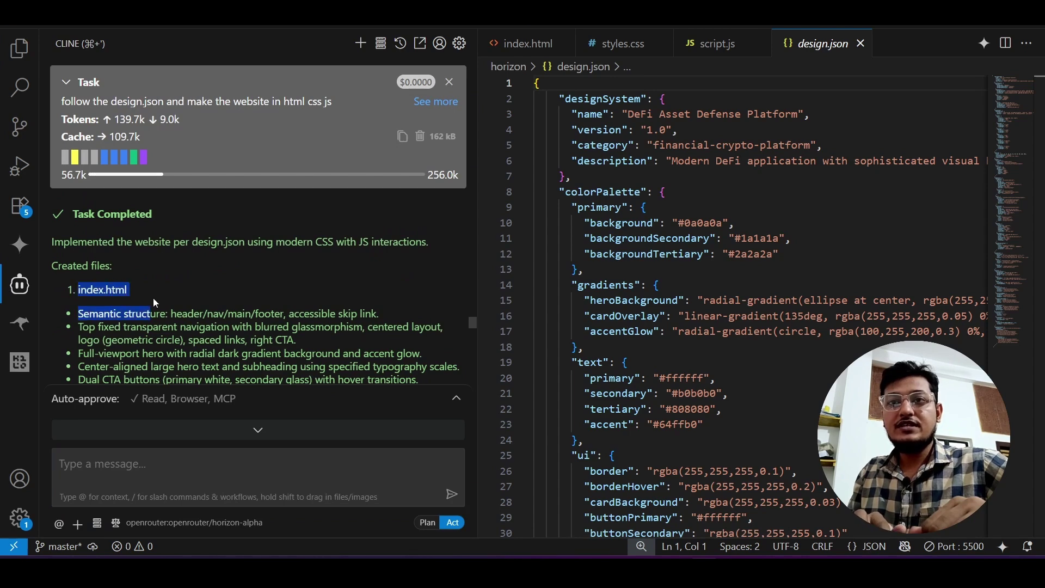
right_click(199, 329)
click(122, 356)
scroll(122, 356, down, 2)
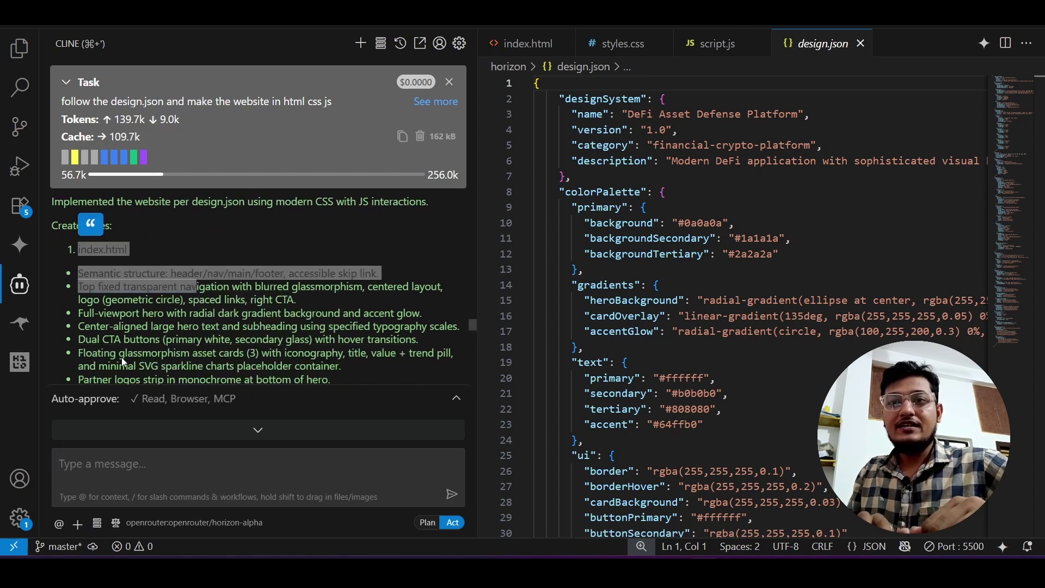
drag(78, 238, 236, 328)
click(238, 362)
scroll(238, 362, down, 3)
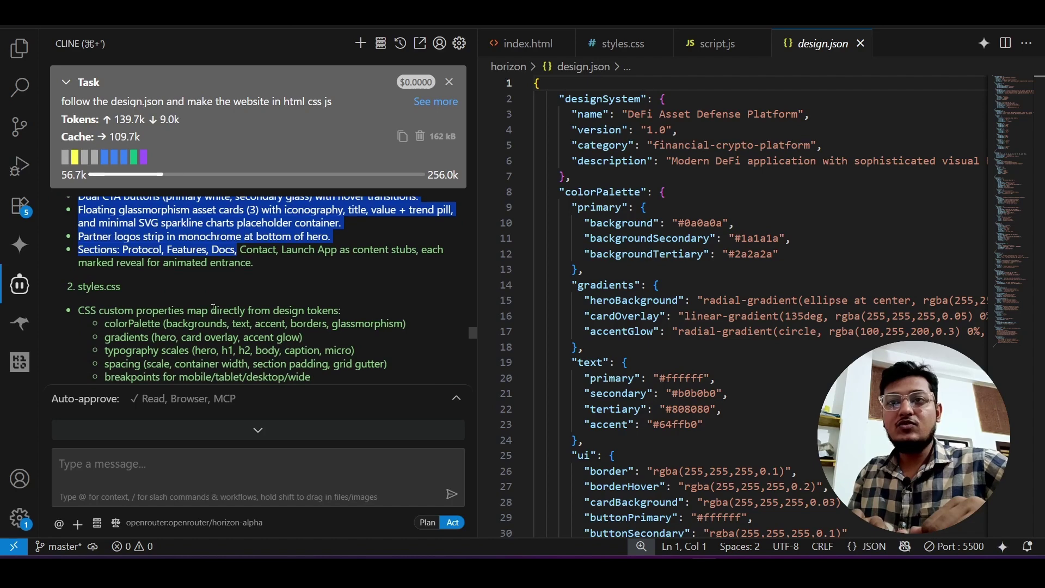
scroll(204, 327, down, 5)
scroll(171, 302, down, 1)
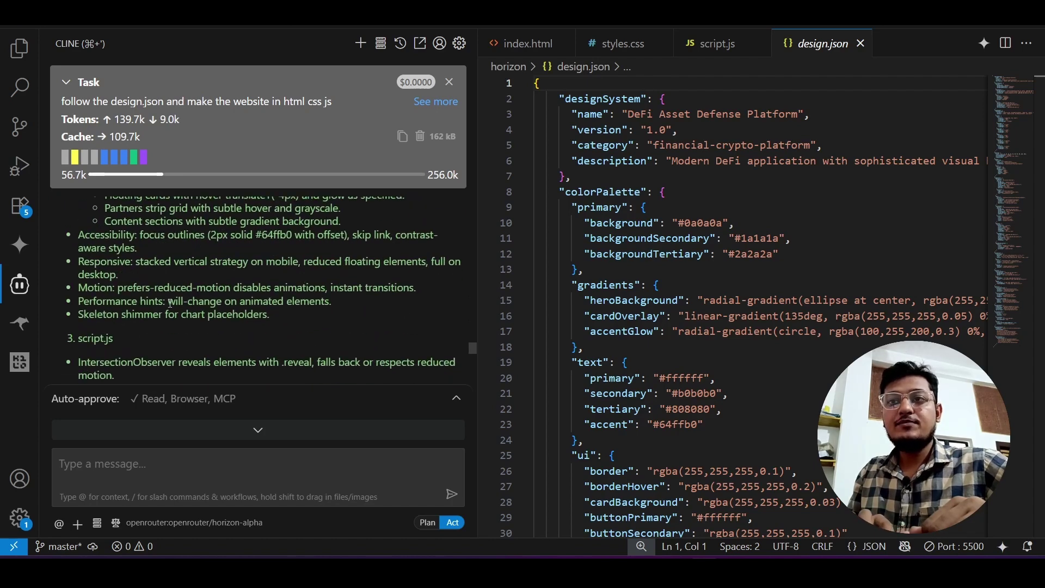
key(alt+Tab)
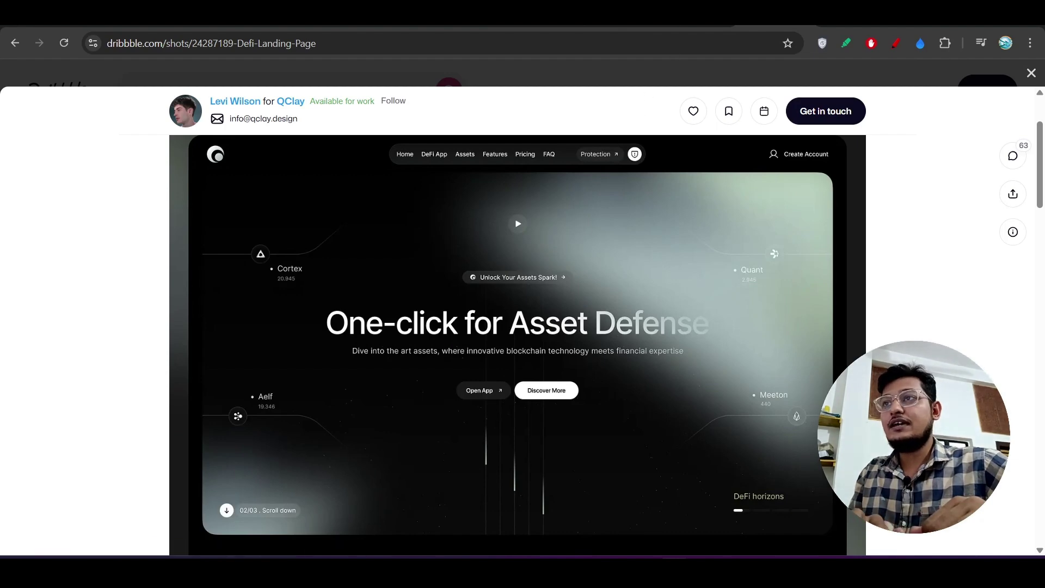
Flip repeatedly between the generated DeFi ADP page and the Dribbble design.
click(539, 33)
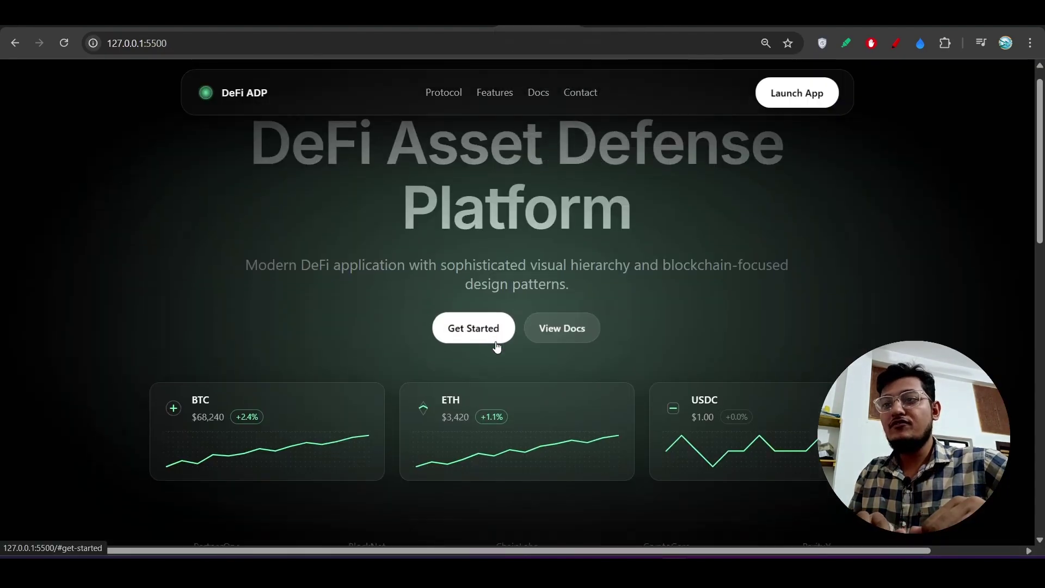
scroll(498, 376, up, 1)
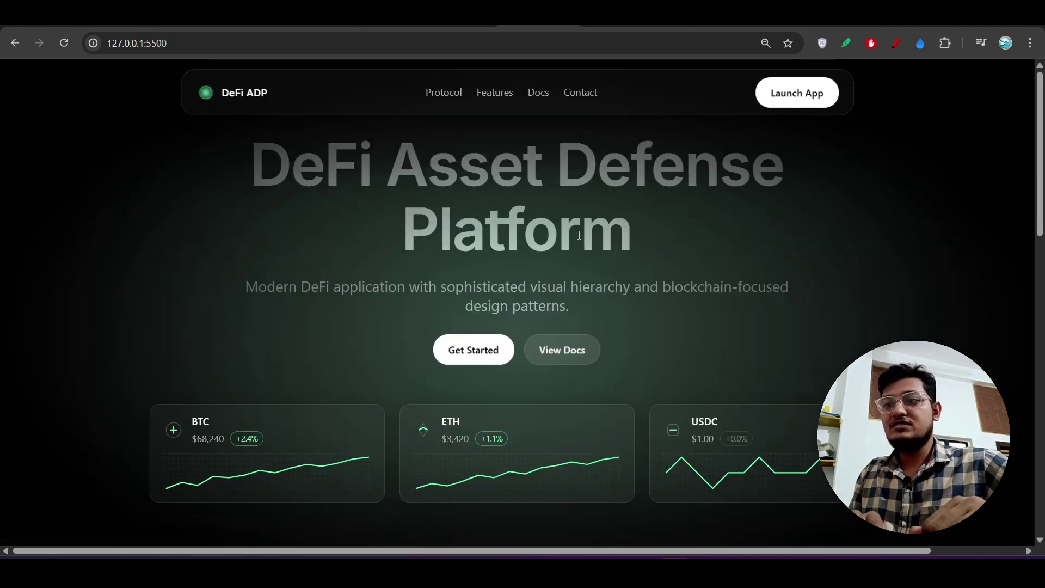
key(ctrl+Tab)
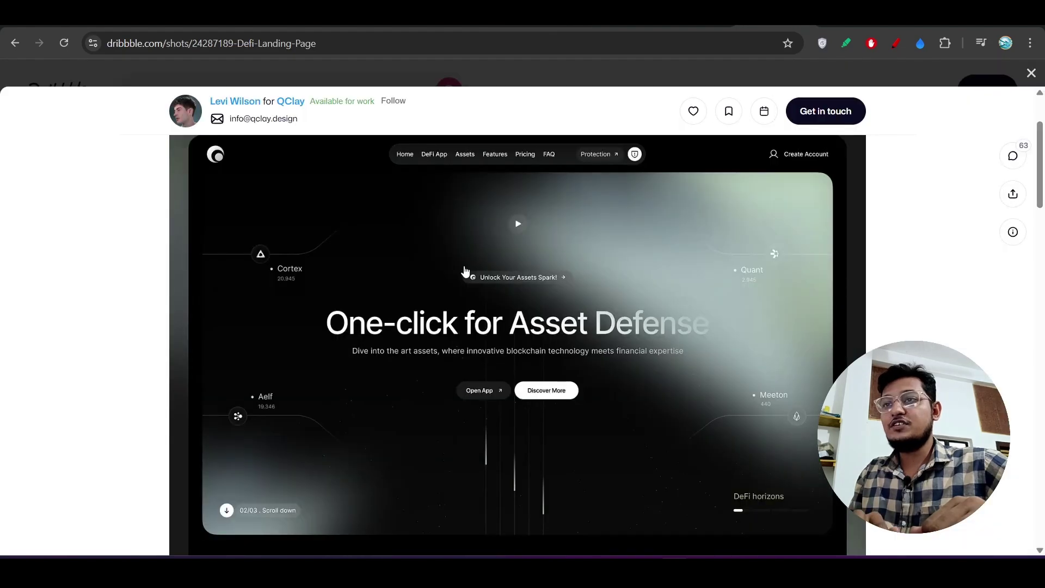
key(ctrl+Tab)
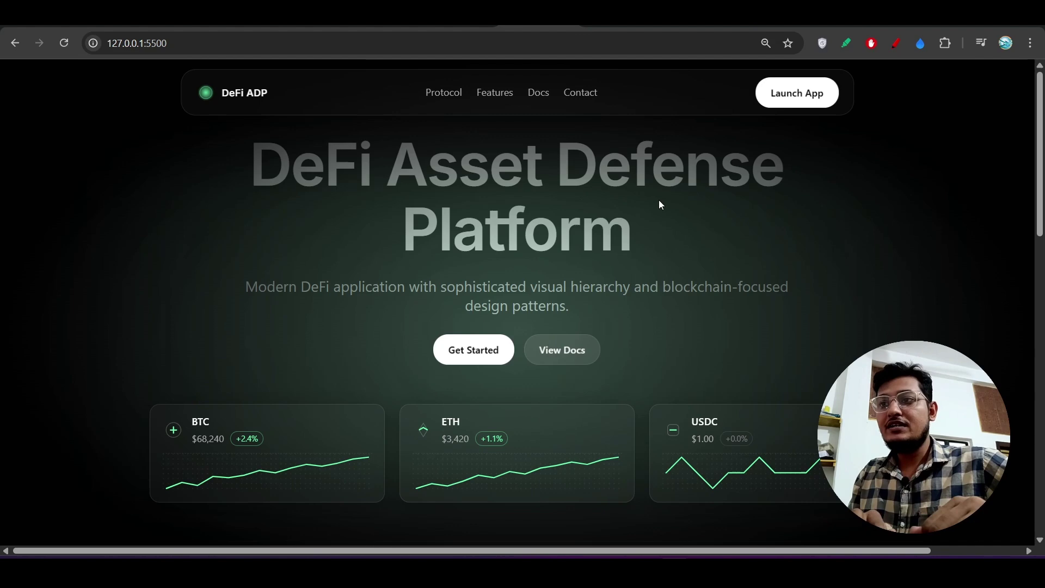
key(ctrl+Tab)
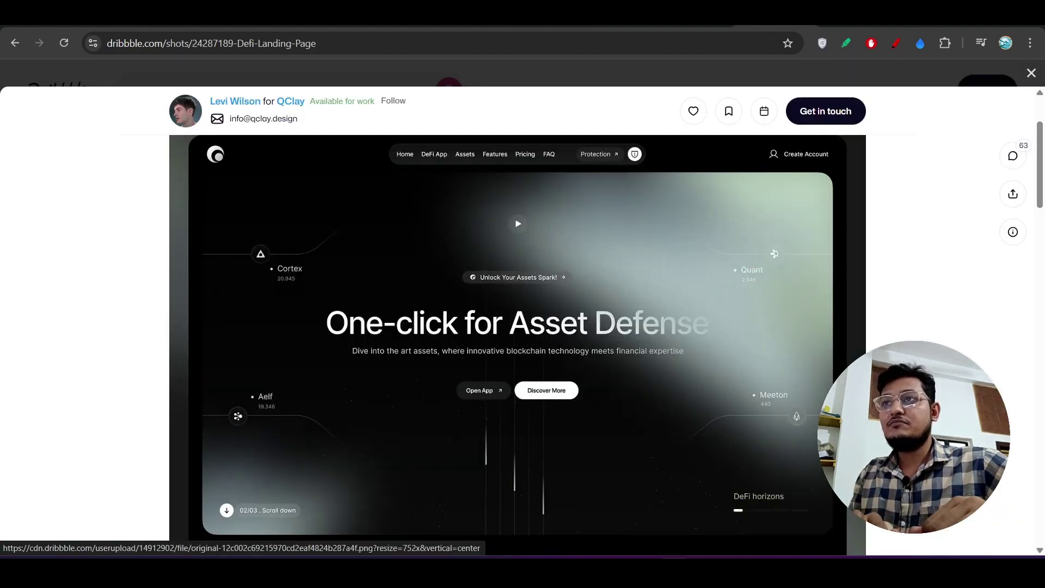
key(ctrl+Tab)
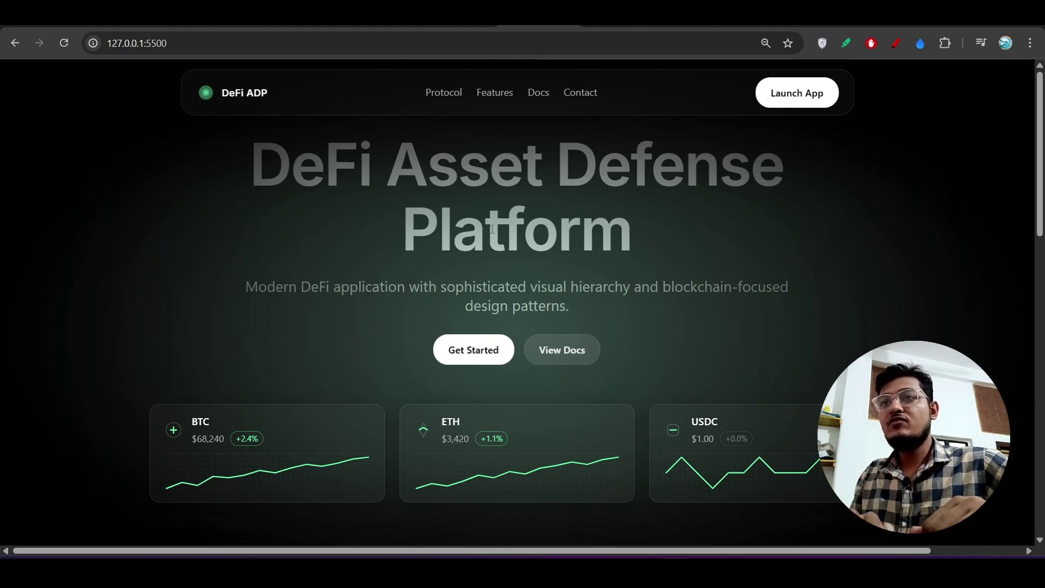
Zoom in and out on the generated page and the alternate local landing page version.
key(ctrl+plus)
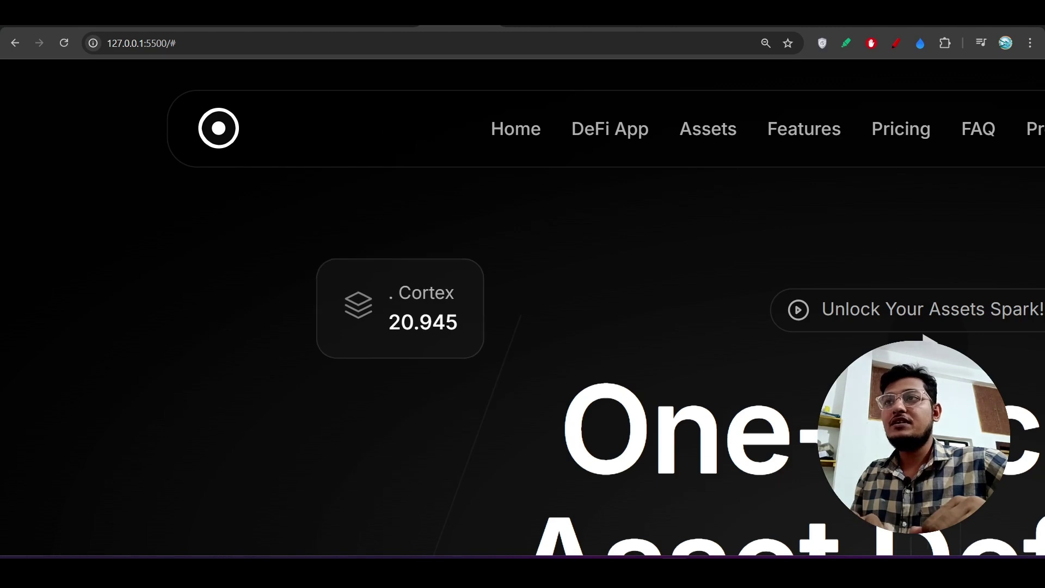
key(ctrl+minus)
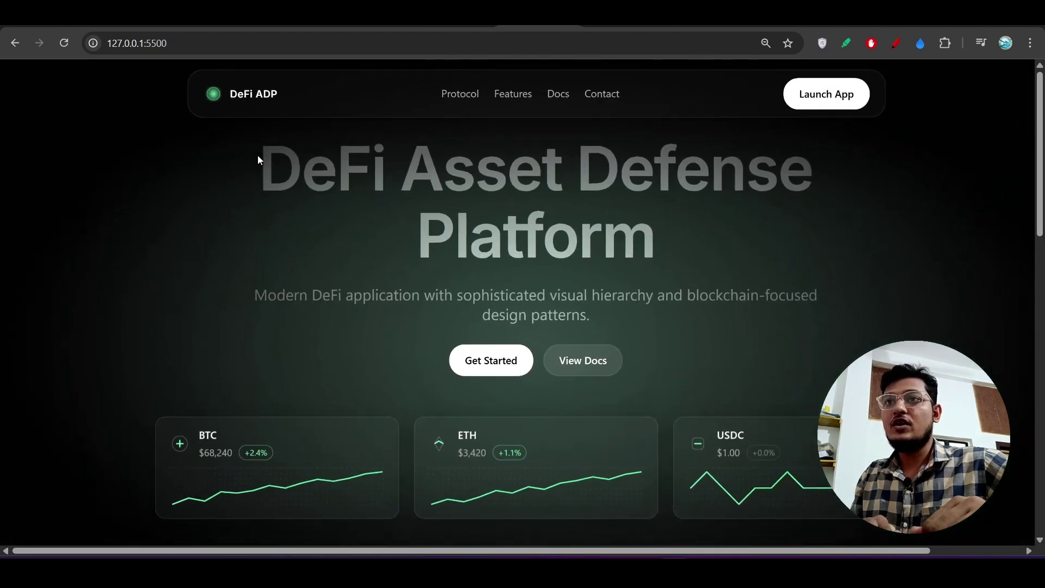
key(ctrl+plus)
scroll(257, 155, left, 2)
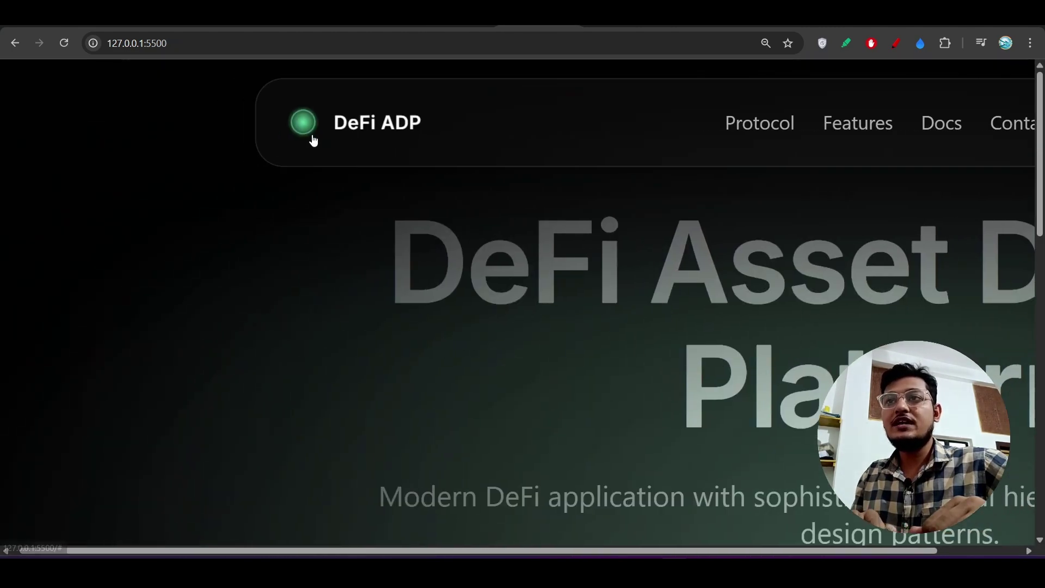
key(ctrl+minus)
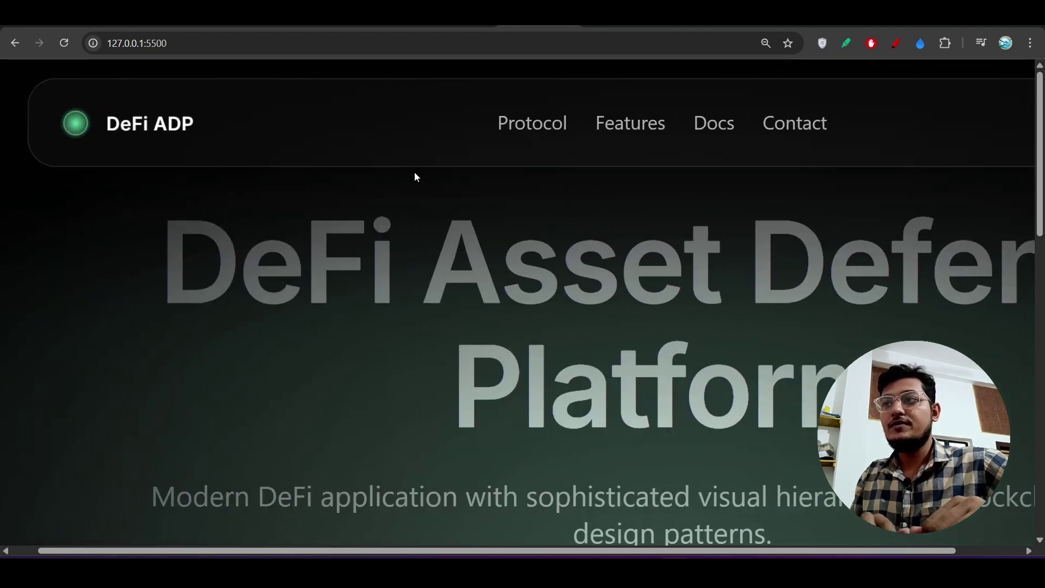
key(ctrl+minus)
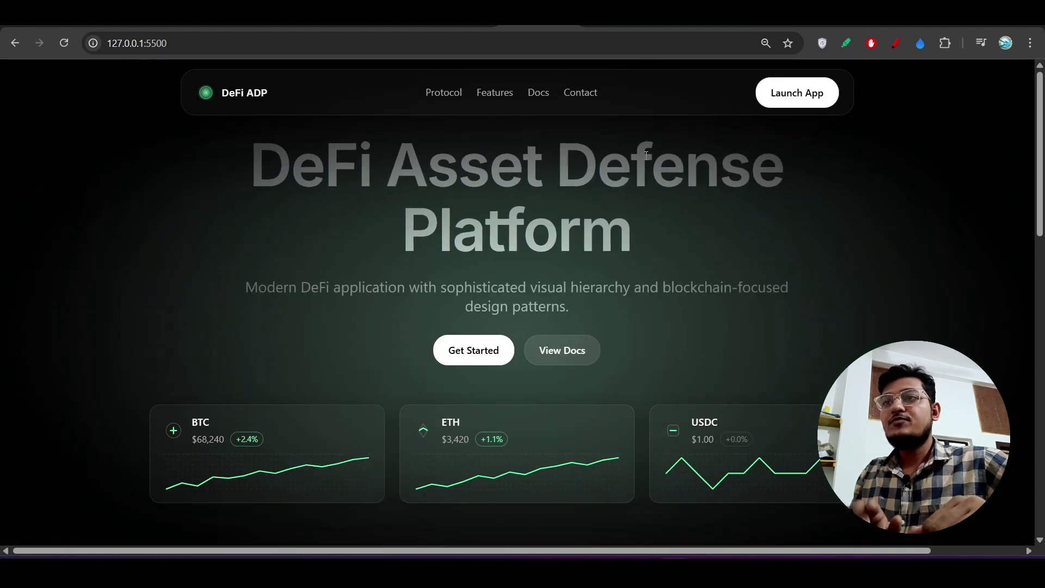
key(ctrl+shift+Tab)
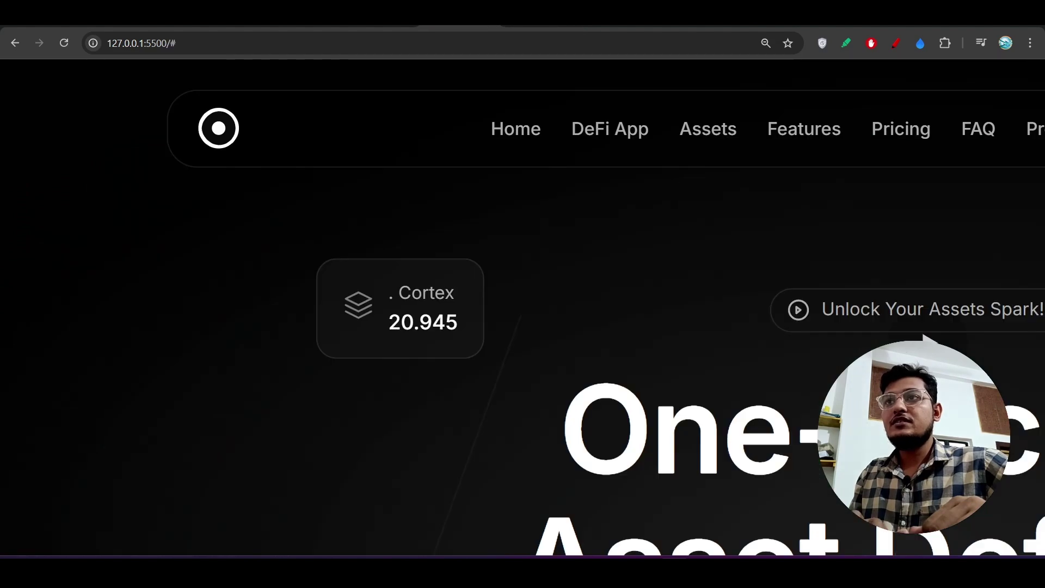
key(ctrl+minus)
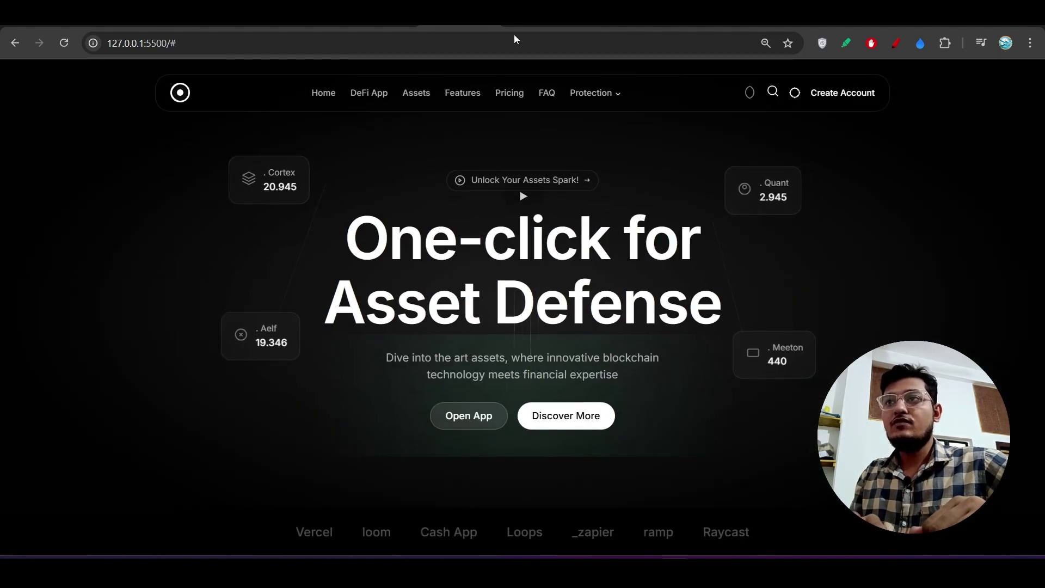
key(ctrl+Tab)
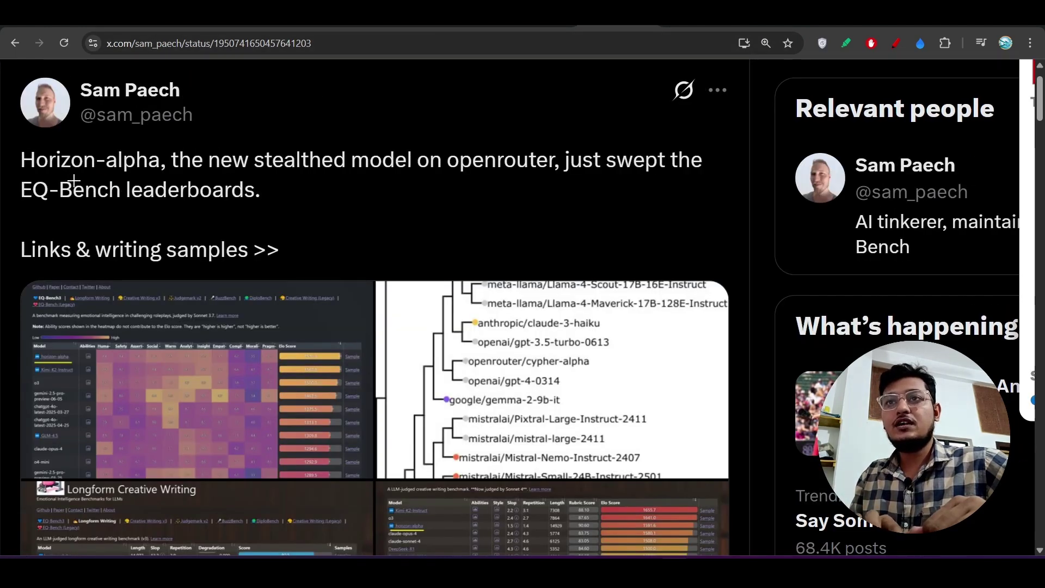
Underline 'stealthed model on openrouter', 'swept the' and 'EQ-Bench leaderboards', then clear the marks.
drag(306, 187, 526, 190)
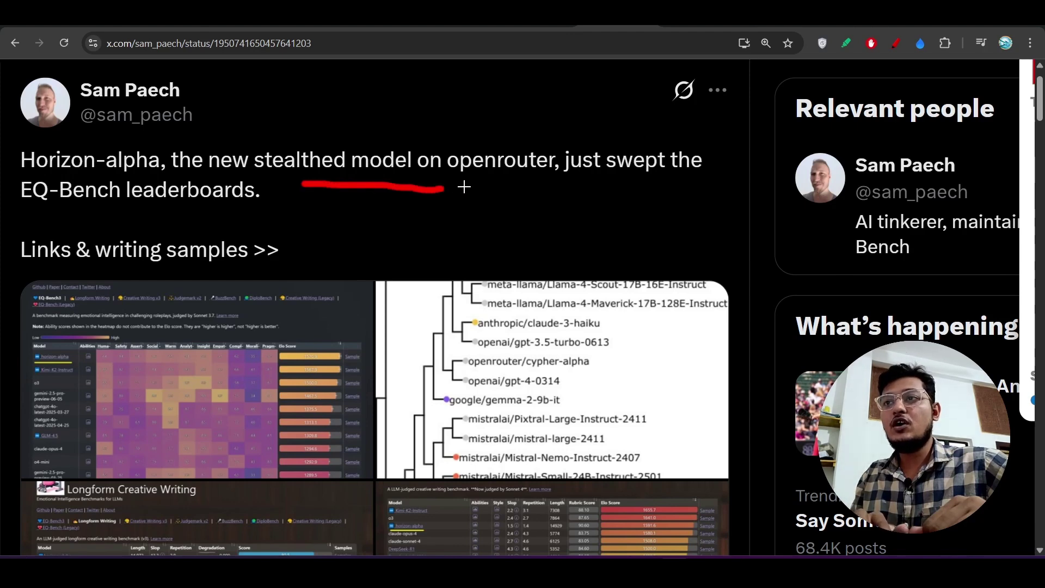
drag(626, 186, 688, 185)
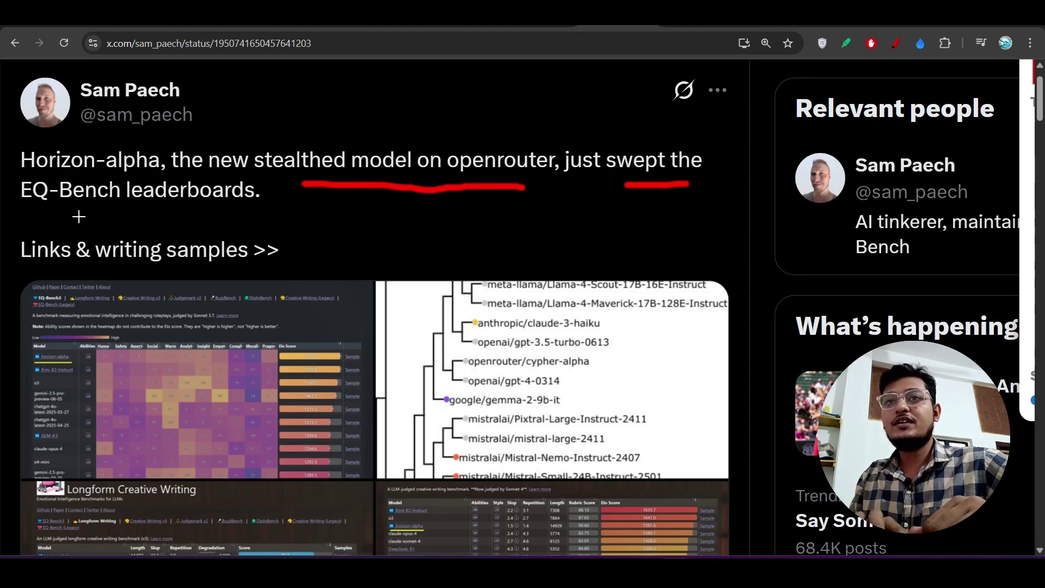
drag(42, 211, 253, 223)
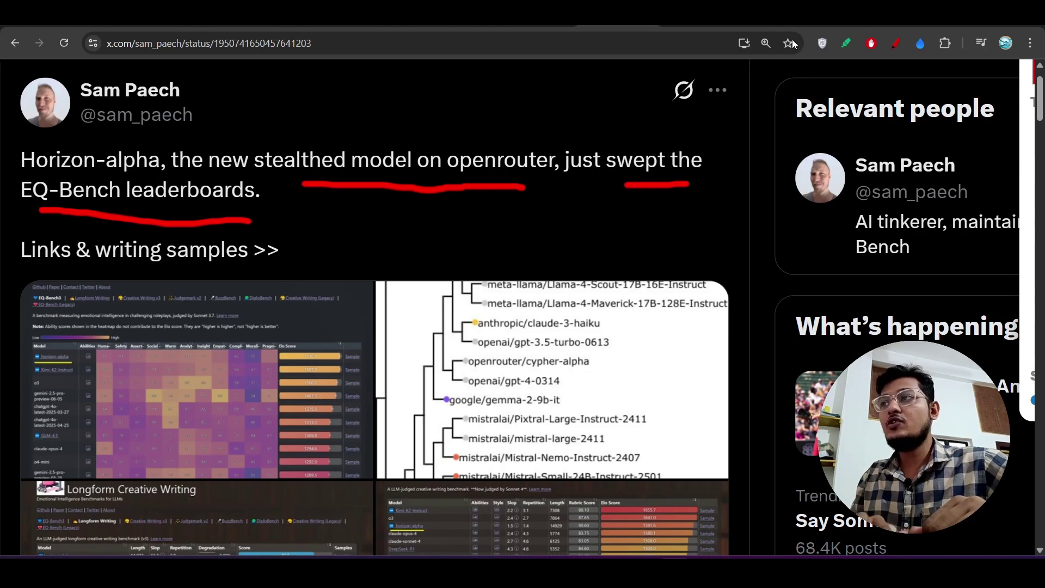
click(897, 43)
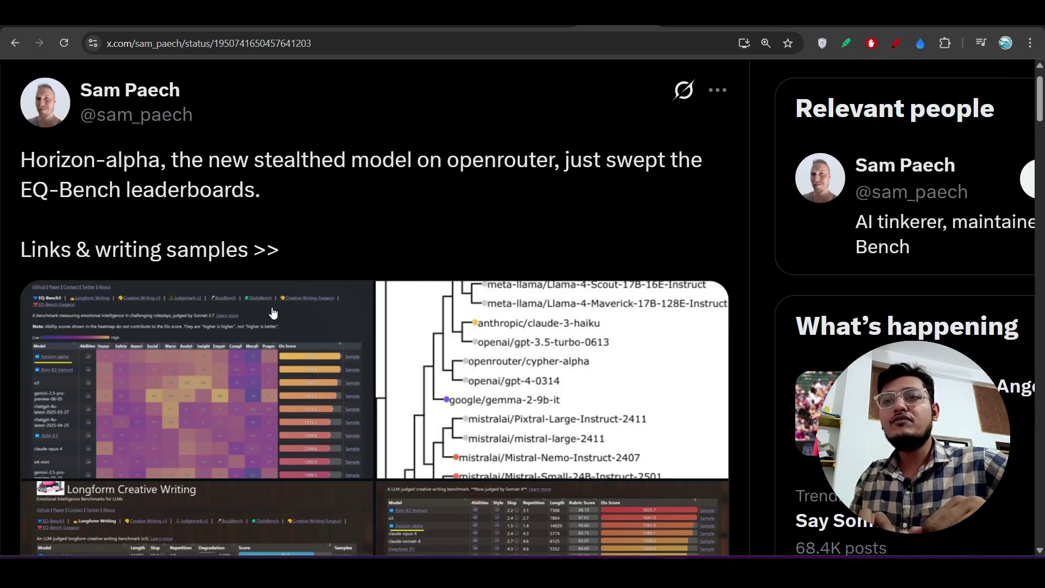
Open the EQ-Bench heatmap image full-size, zoom in to read it, and advance.
click(235, 322)
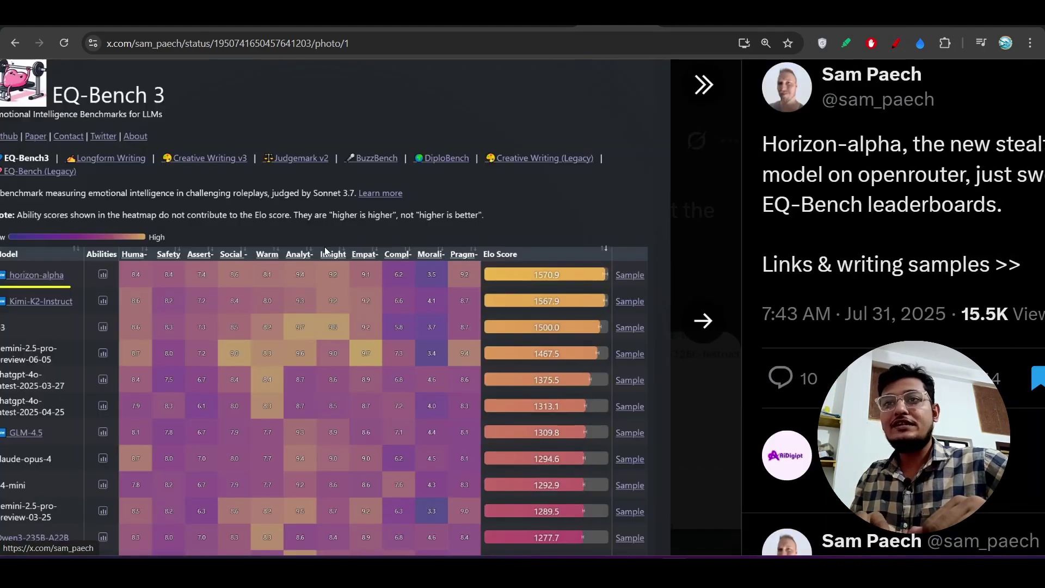
key(ctrl+plus)
key(ctrl+plus)
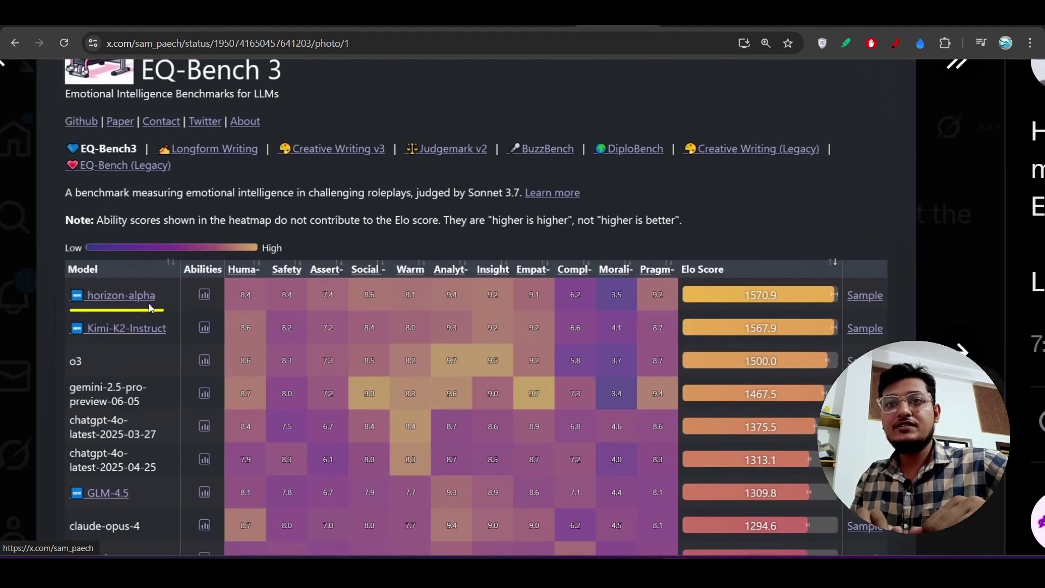
scroll(149, 303, right, 3)
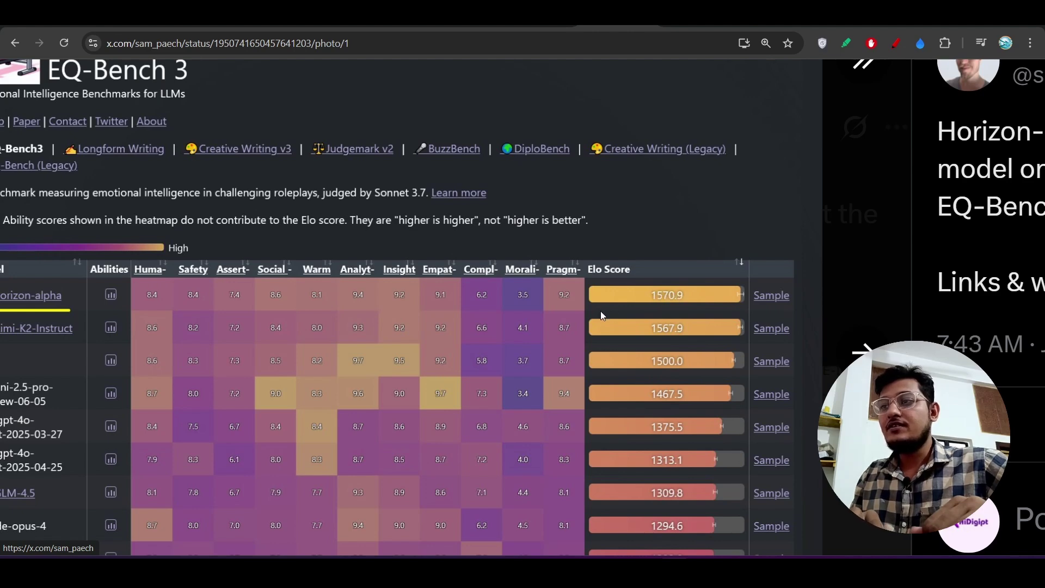
scroll(293, 326, left, 3)
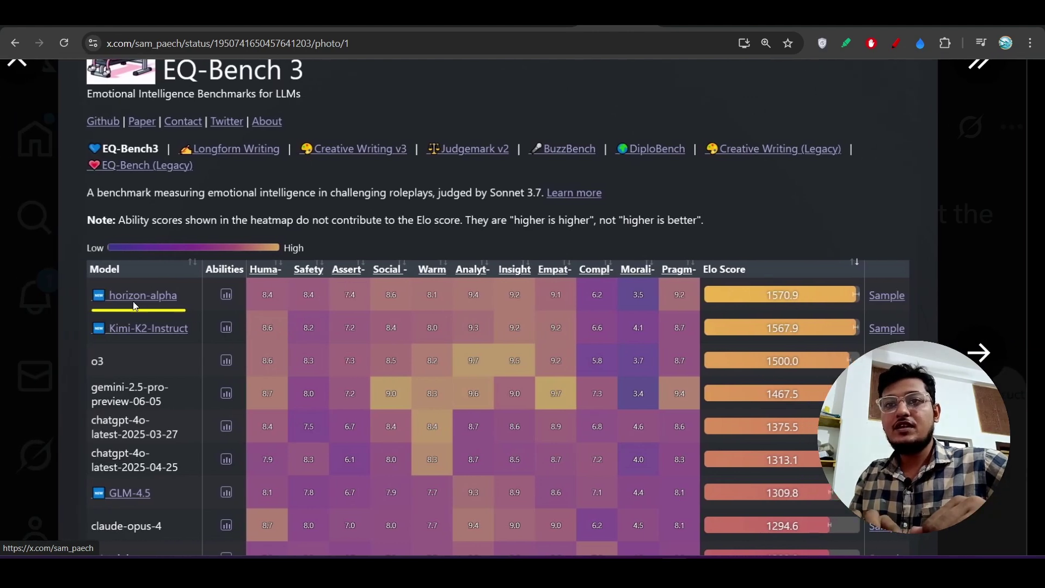
scroll(92, 321, up, 3)
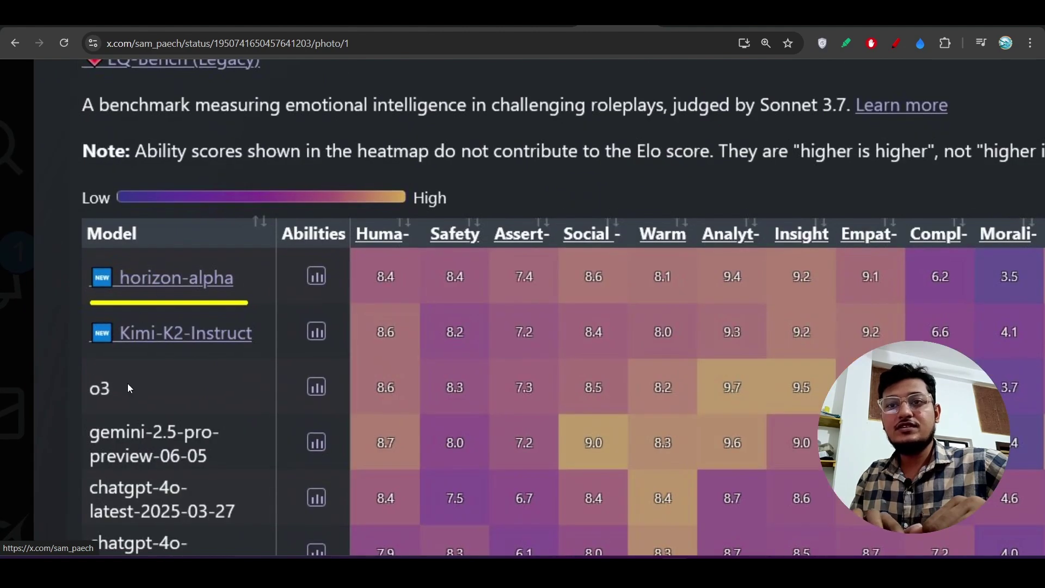
scroll(127, 382, down, 3)
scroll(126, 382, down, 2)
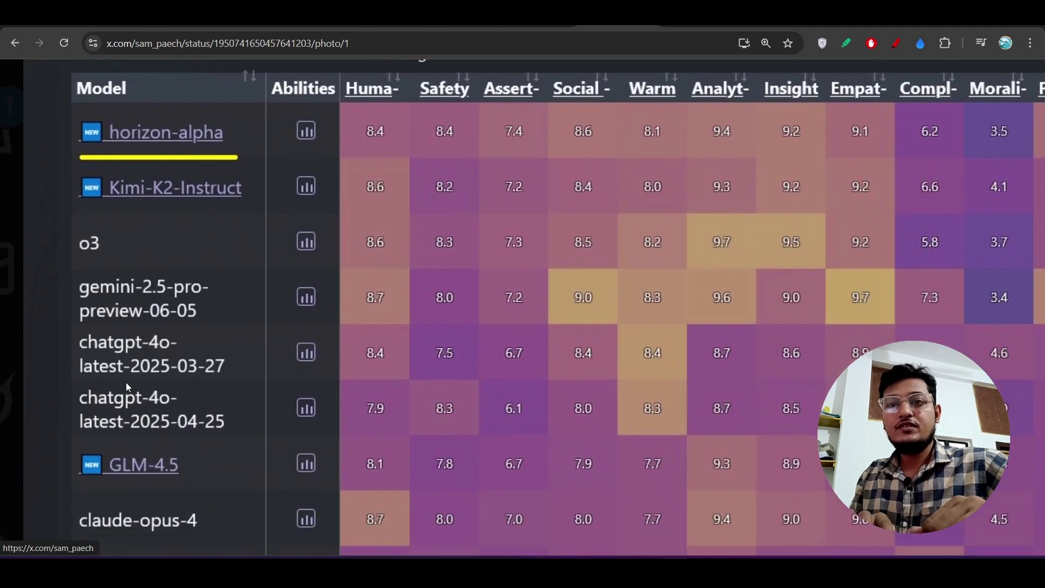
scroll(126, 382, up, 3)
scroll(163, 293, down, 3)
scroll(163, 294, down, 3)
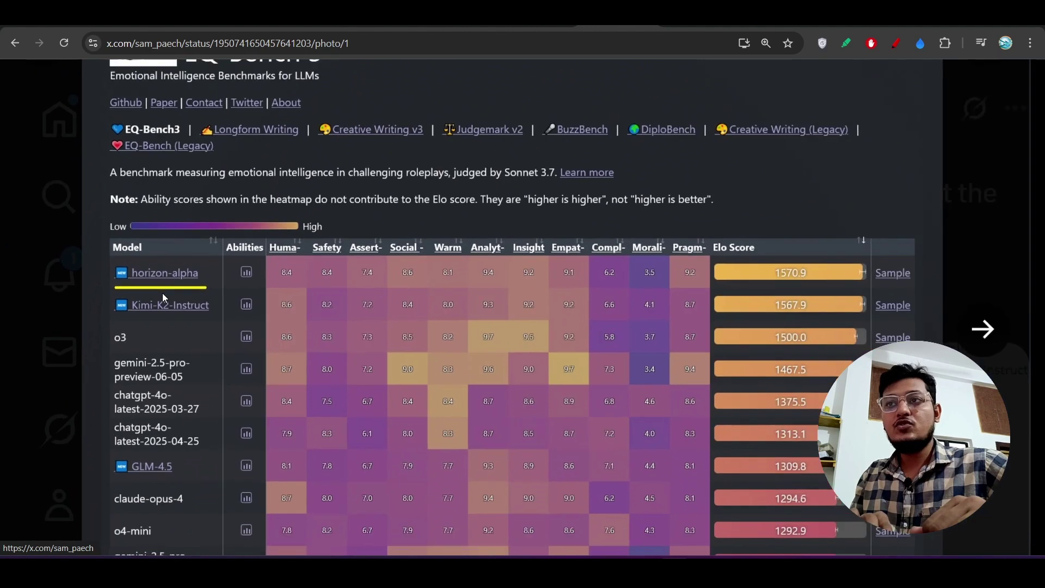
scroll(307, 290, up, 1)
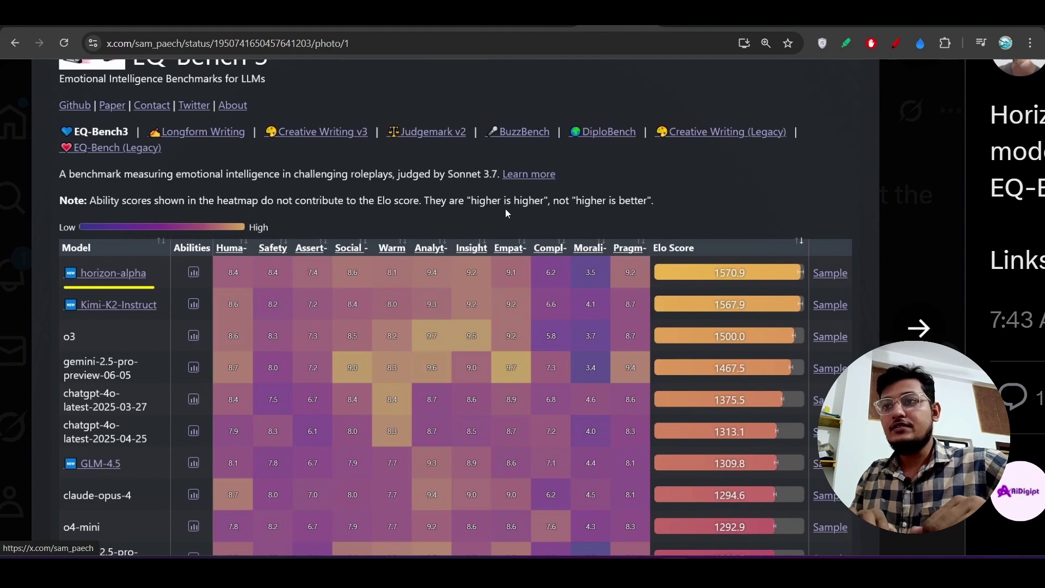
scroll(508, 279, down, 3)
scroll(507, 279, down, 2)
click(656, 287)
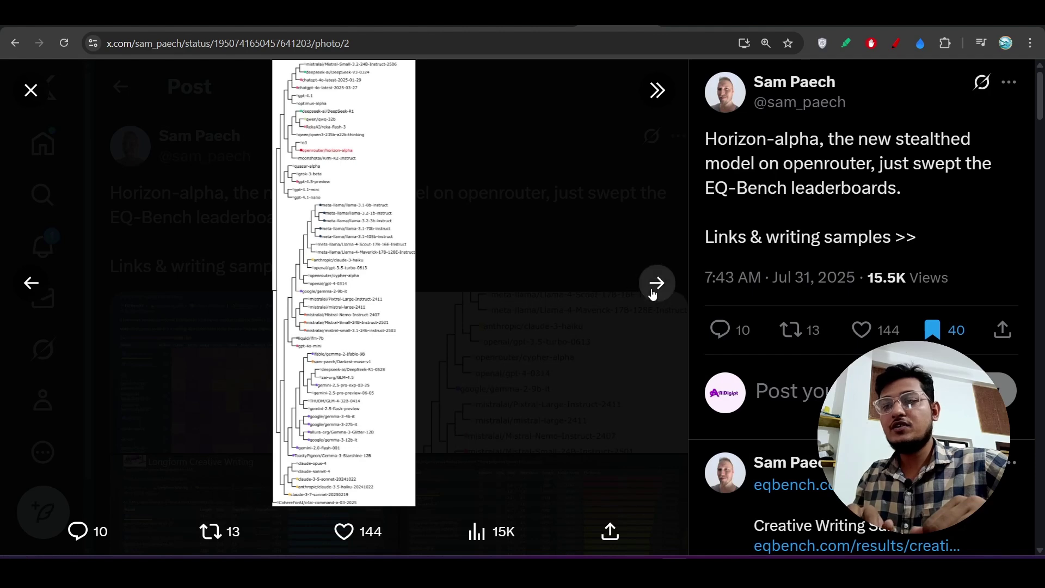
Advance past the Longform image to the Creative Writing v3 leaderboard and reset the zoom.
click(657, 284)
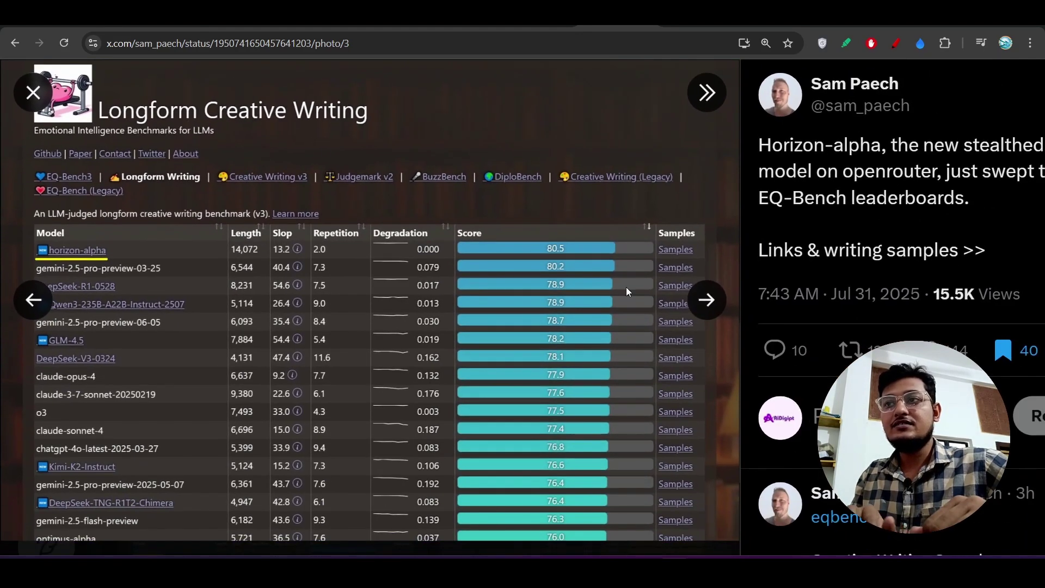
click(706, 300)
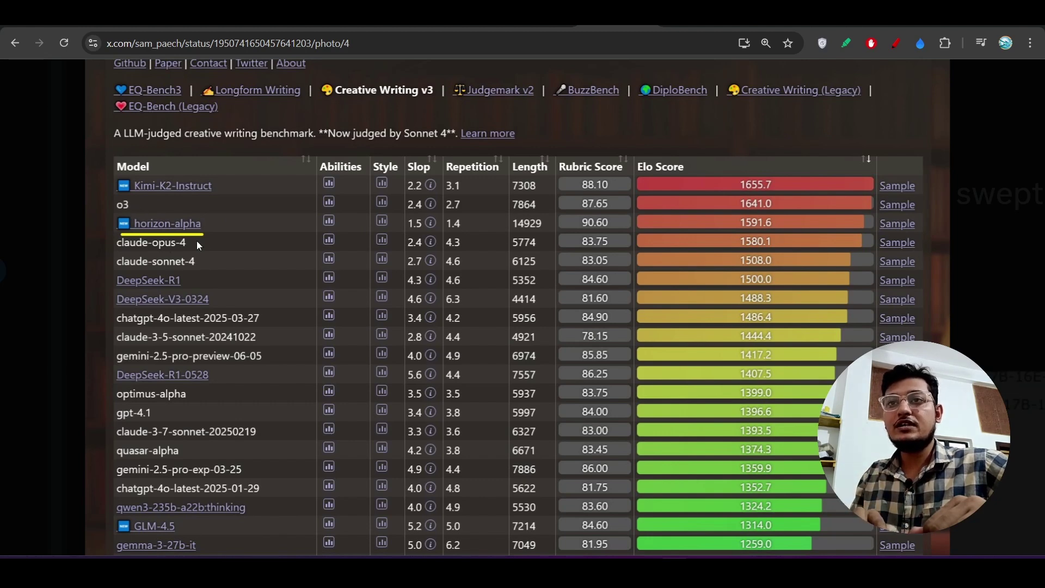
click(511, 284)
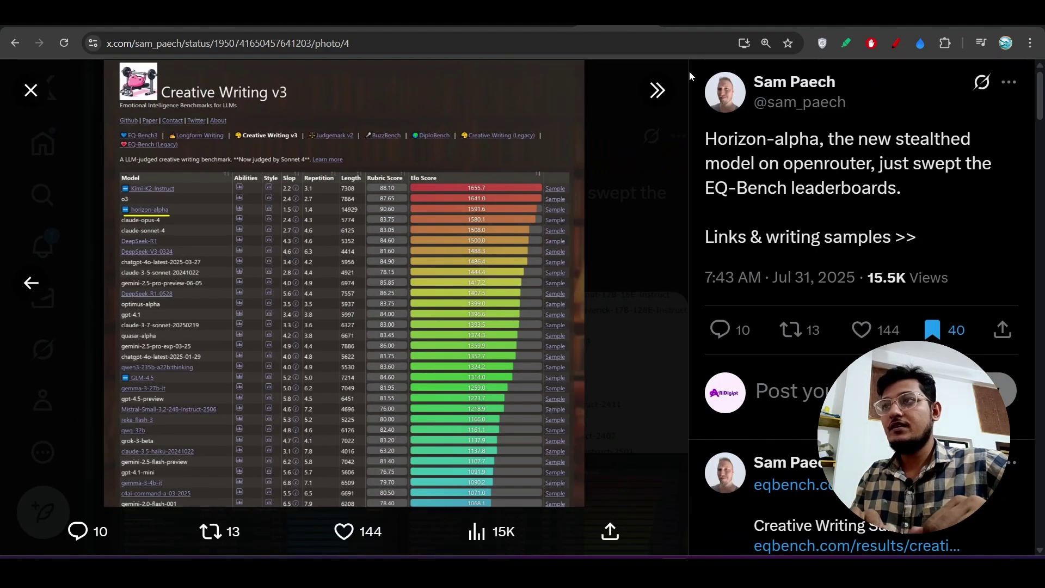
Cycle past the OpenRouterAI tweet tab to the openrouter.ai Horizon Alpha page.
key(ctrl+Tab)
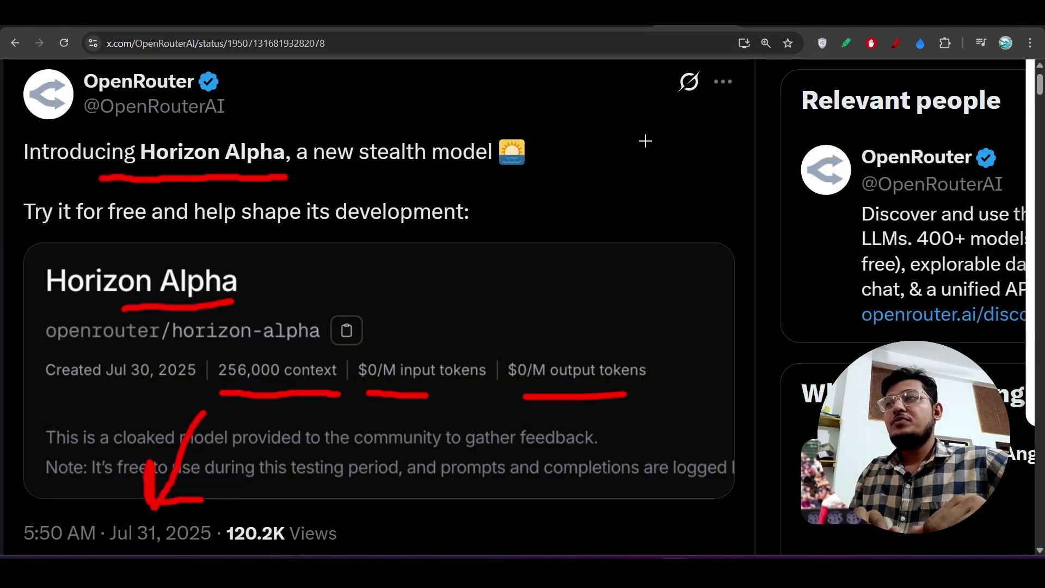
key(ctrl+Tab)
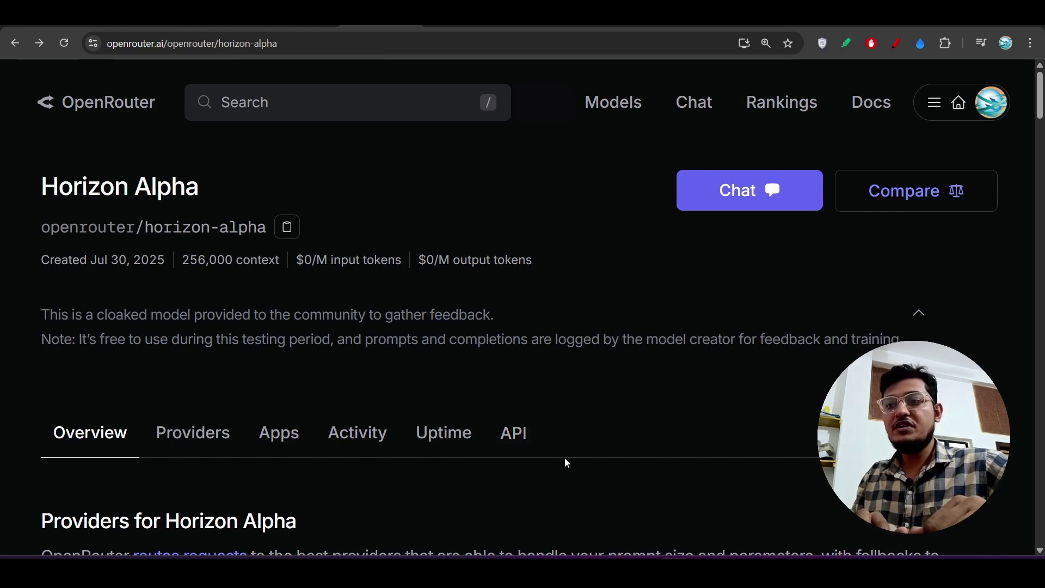
Open the API tab and select the base_url in the openai-python sample code.
click(520, 429)
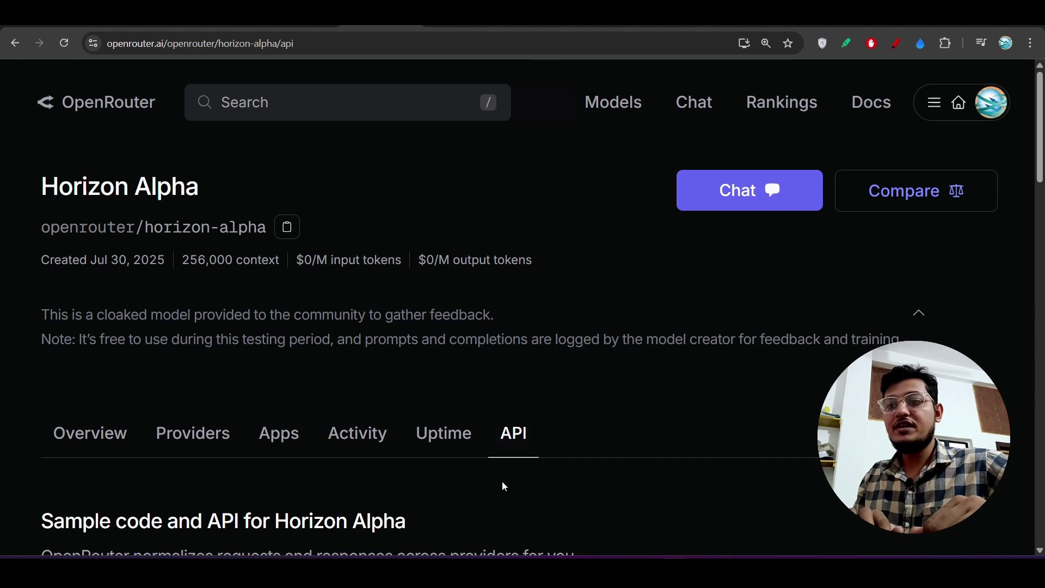
scroll(502, 481, down, 3)
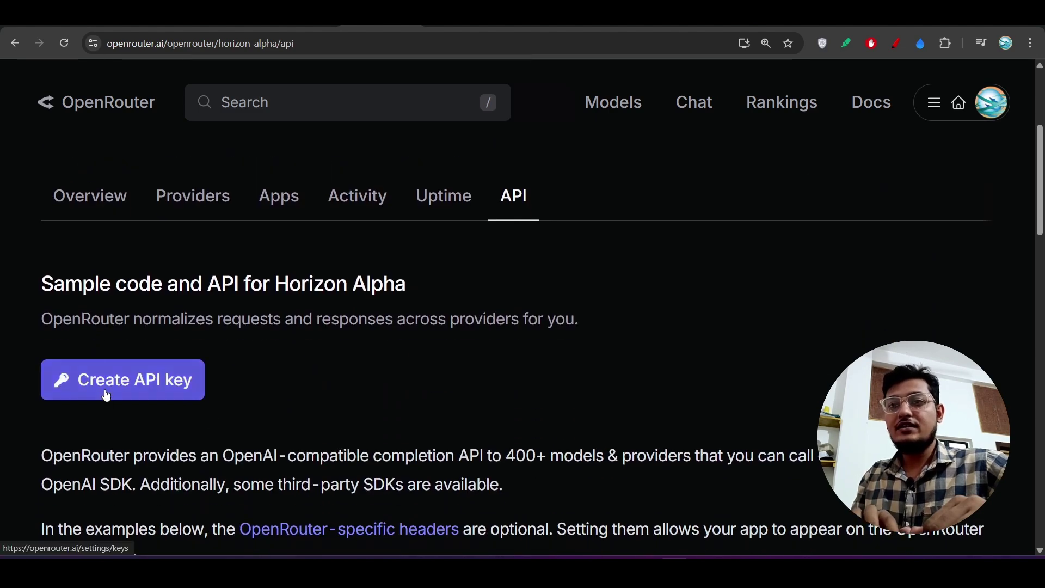
scroll(258, 396, down, 1)
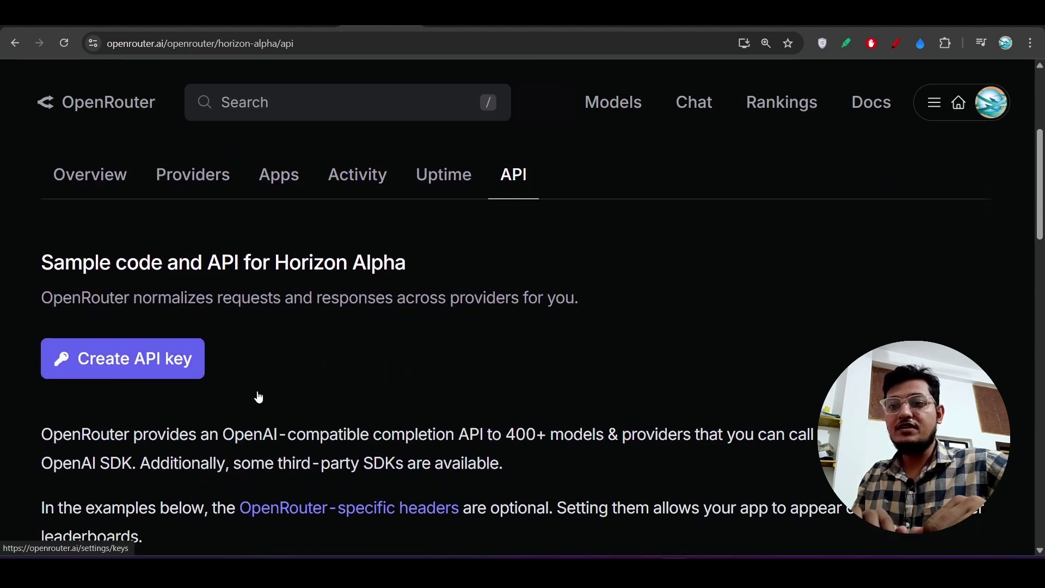
scroll(258, 397, down, 3)
scroll(258, 397, down, 2)
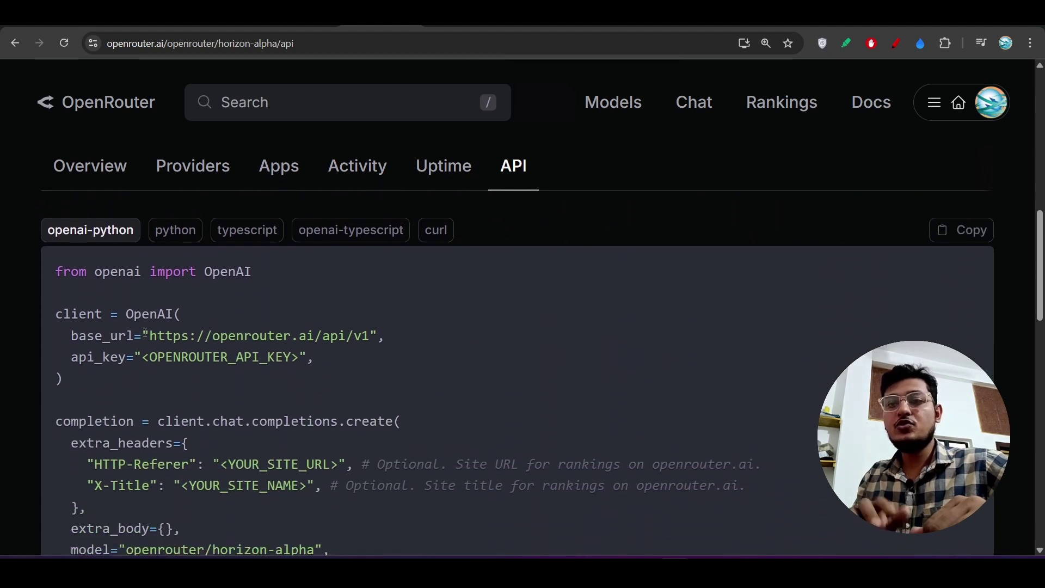
drag(150, 335, 372, 336)
scroll(376, 340, down, 3)
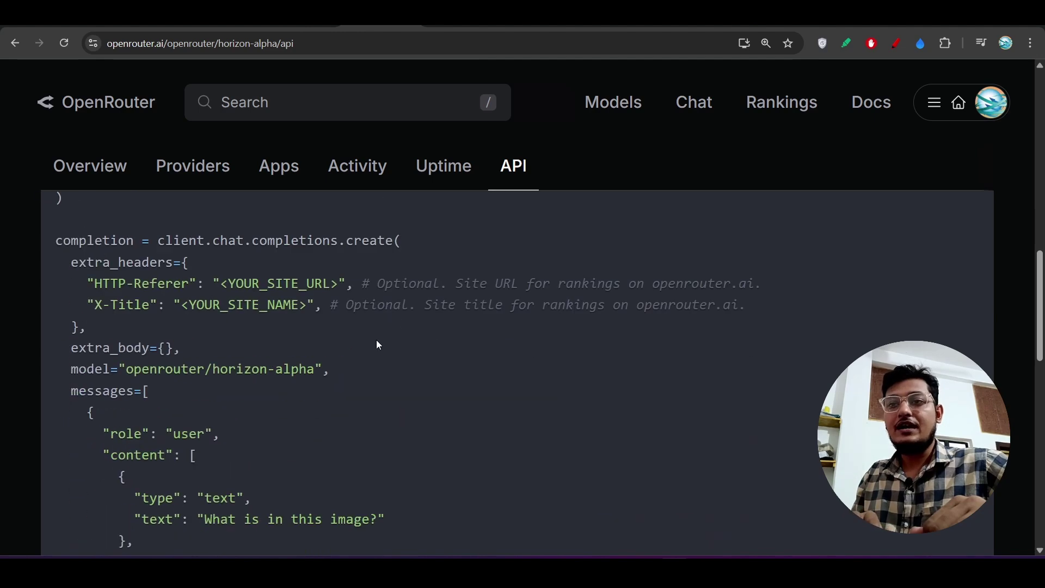
drag(126, 352, 322, 352)
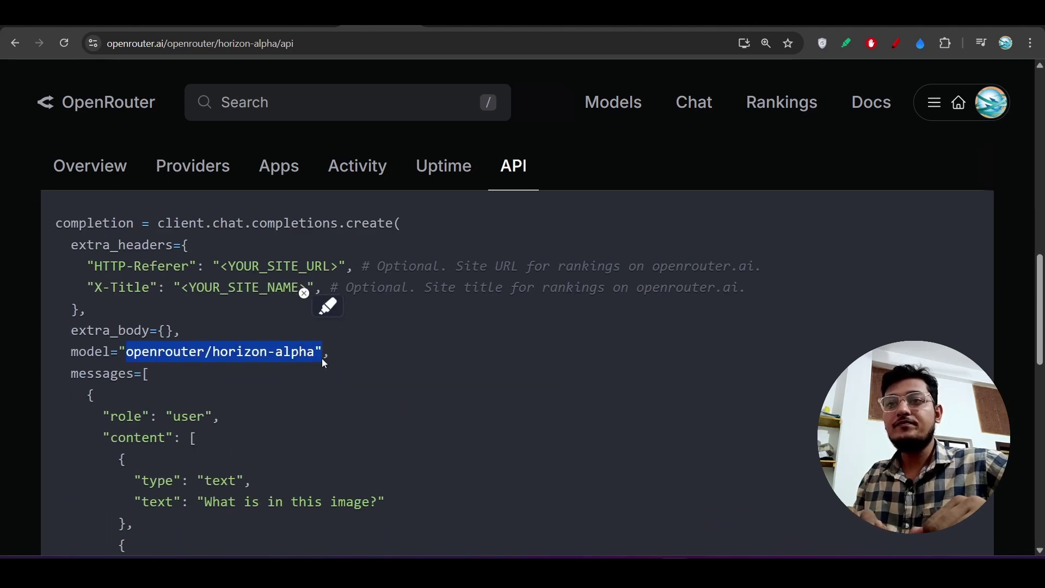
scroll(321, 359, up, 3)
scroll(322, 358, up, 2)
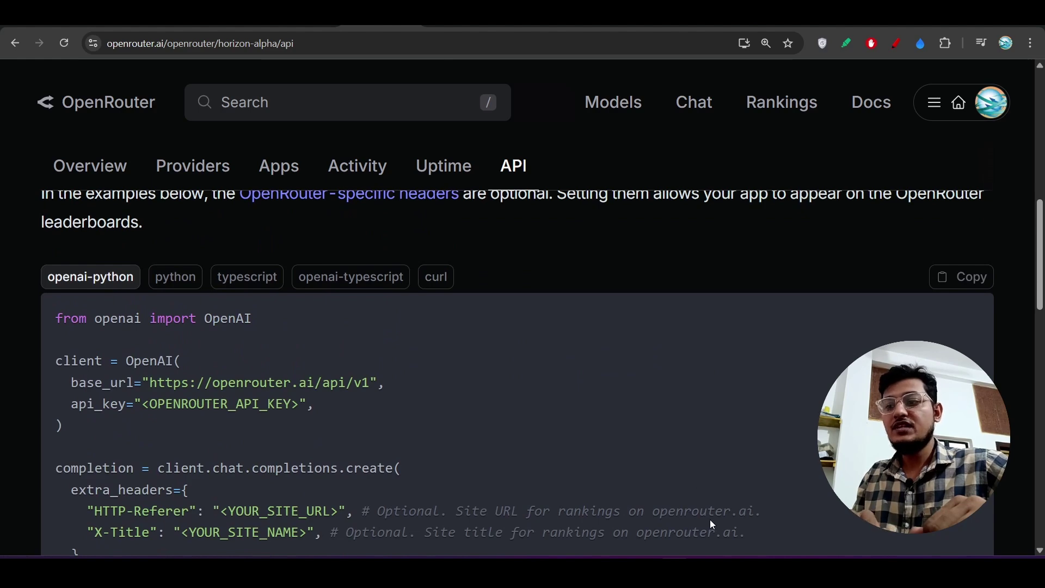
Show Cline's API configuration with OpenRouter and openrouter/horizon-alpha, then return to Chrome.
key(alt+Tab)
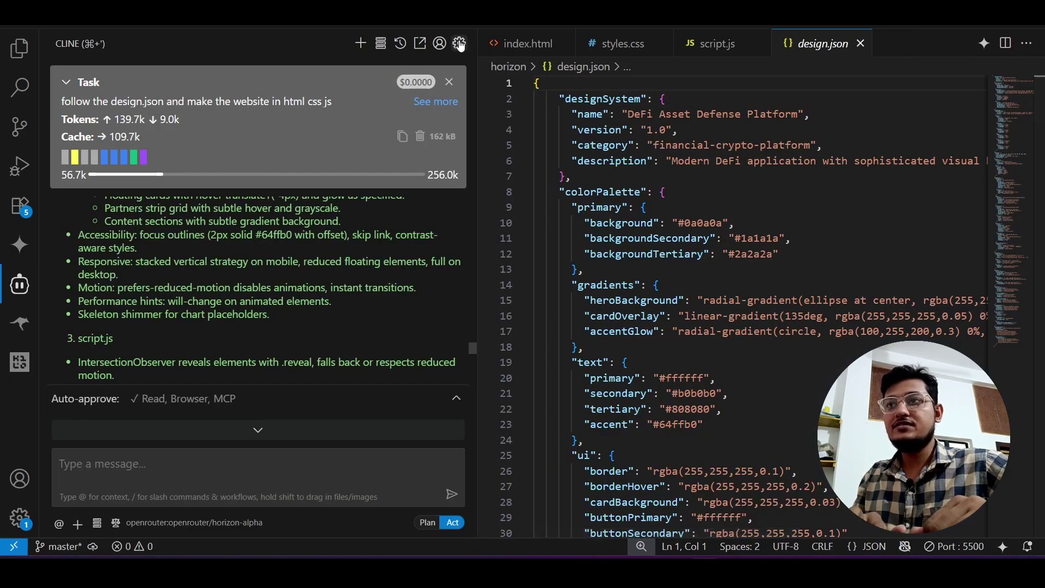
click(459, 43)
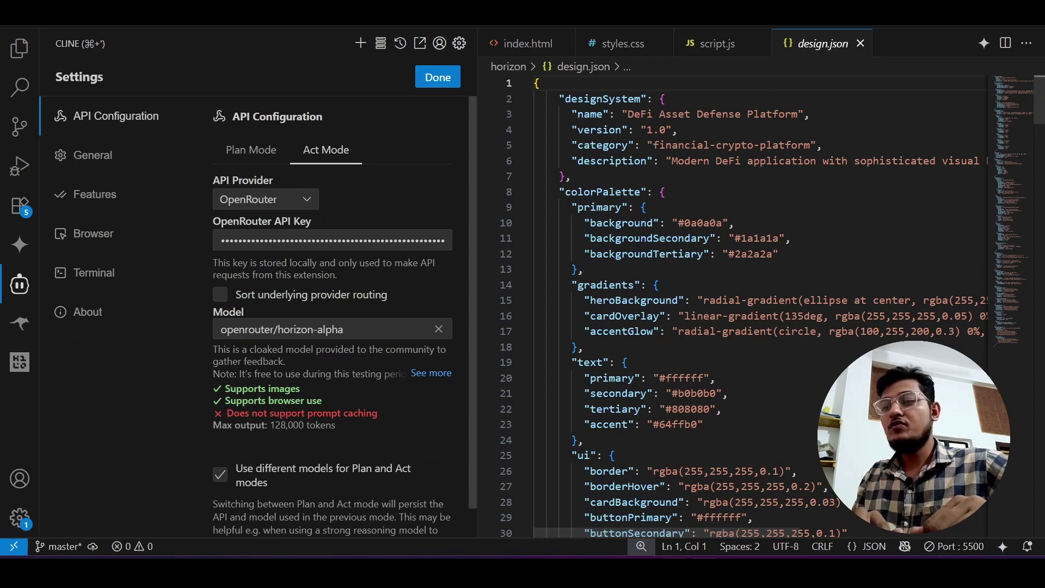
key(alt+Tab)
key(ctrl+Tab)
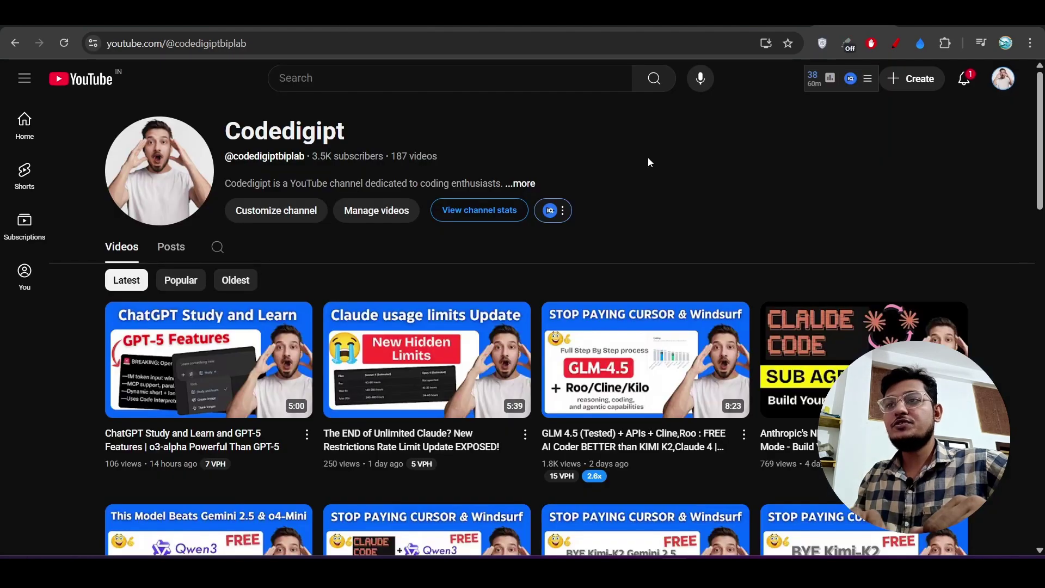